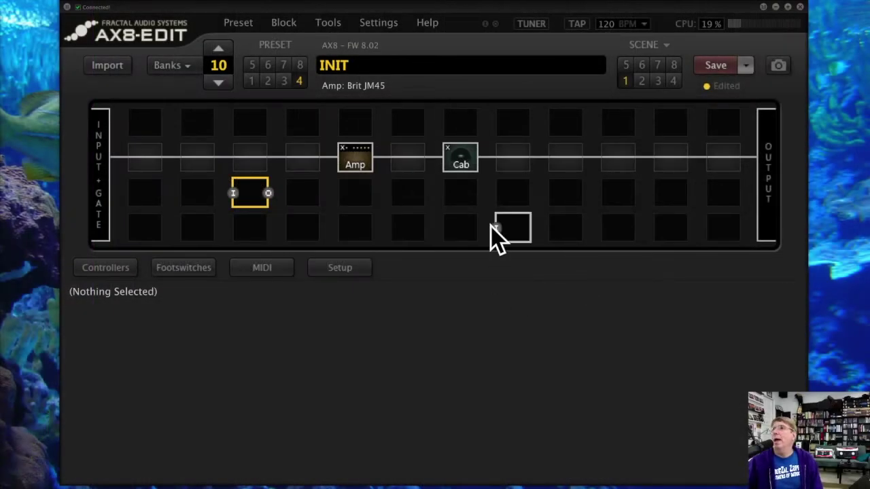
# - Launch Fractal-Bot from the utility tools and dismiss its compatibility notice
pyautogui.click(325, 23)
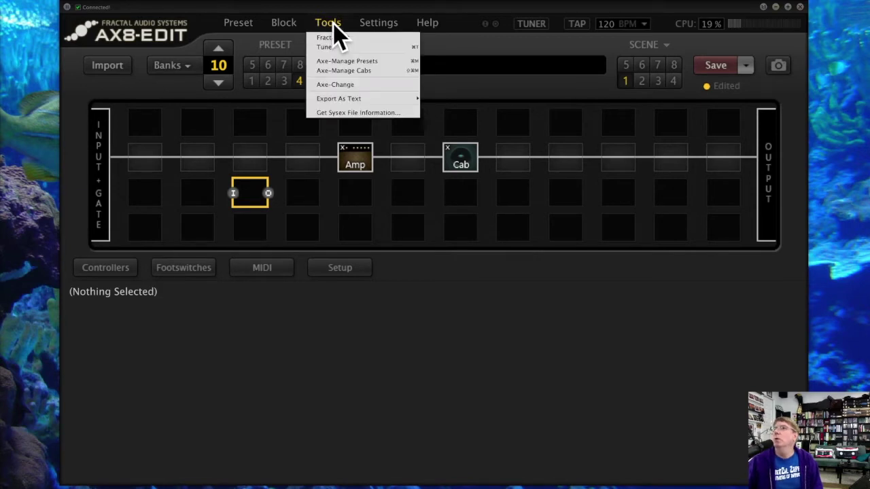
pyautogui.click(378, 38)
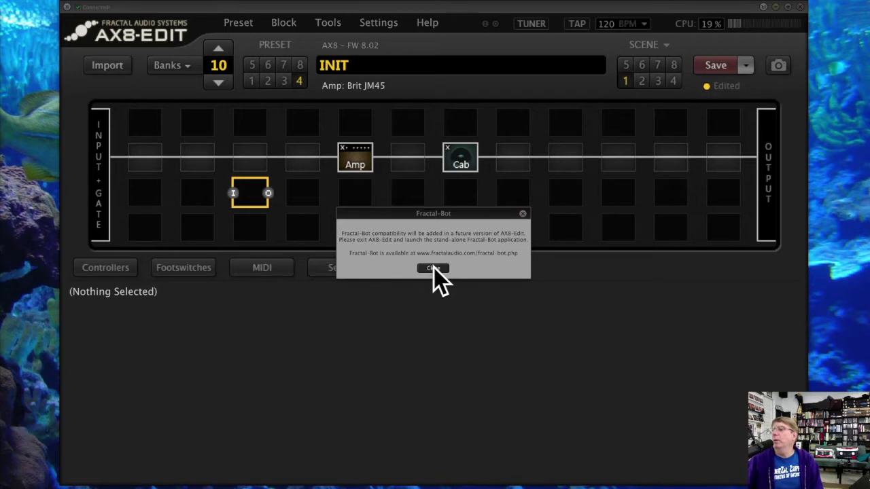
pyautogui.click(433, 268)
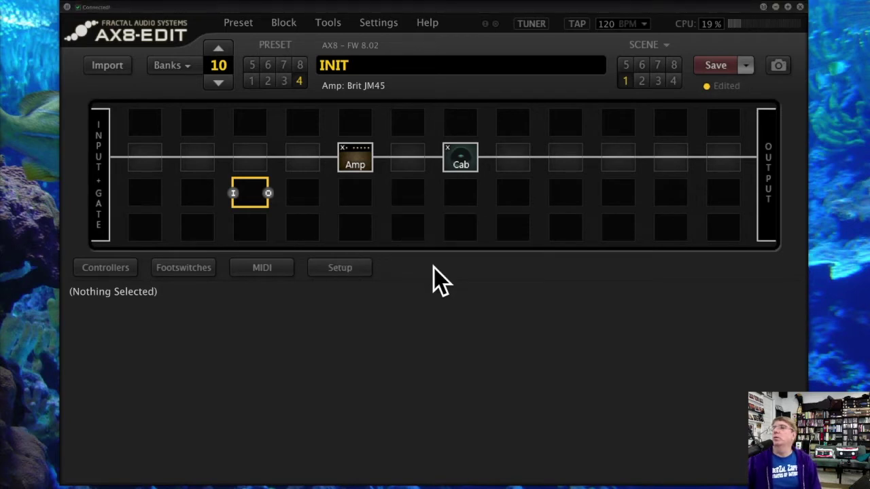
# - Open and close the tuner twice
pyautogui.click(326, 21)
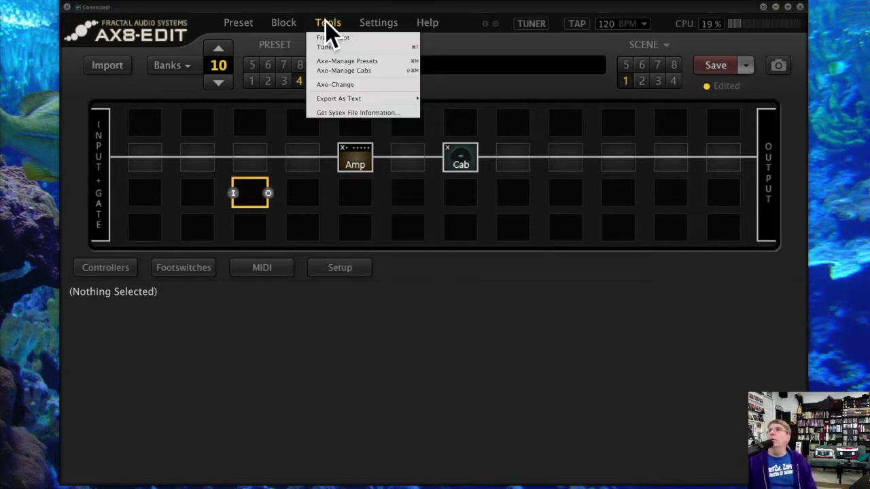
pyautogui.click(352, 47)
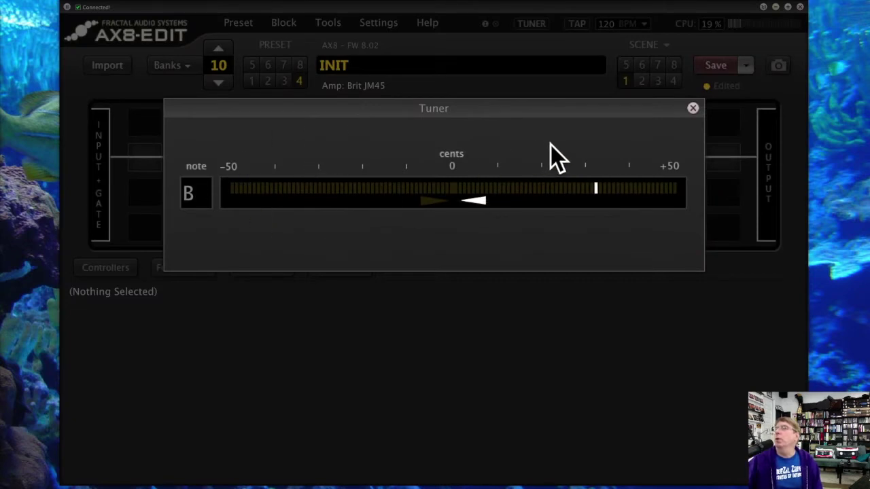
pyautogui.click(693, 108)
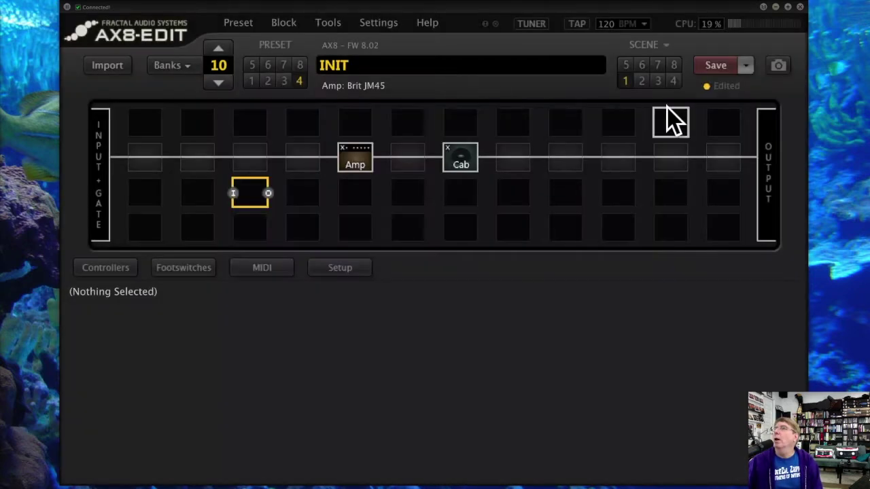
pyautogui.click(530, 24)
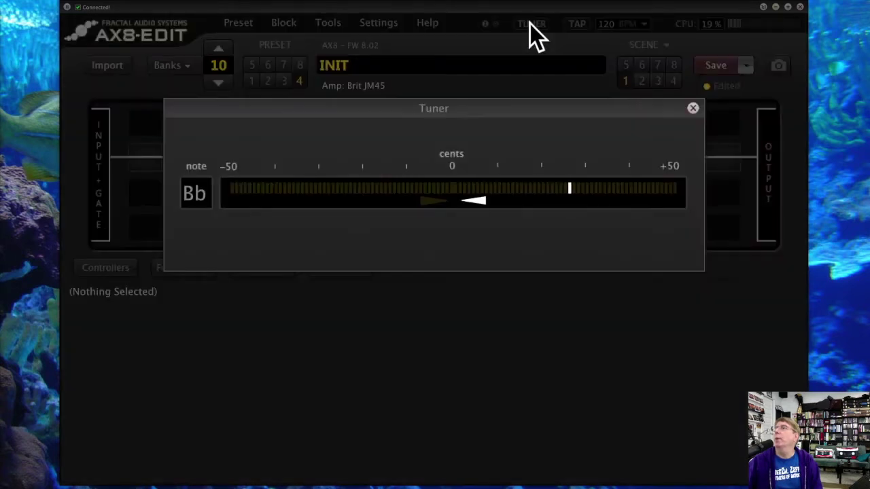
pyautogui.click(693, 108)
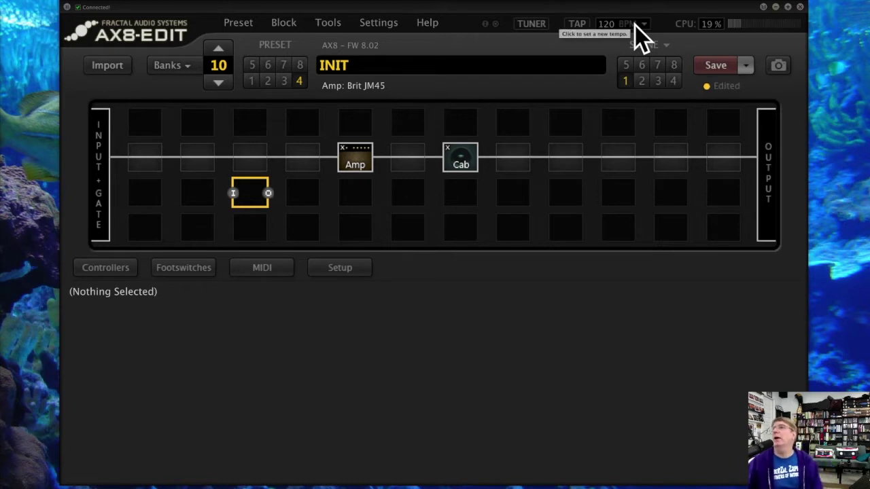
# - Tap the tempo in to 100 BPM, keeping Use Preset Tempo checked
pyautogui.click(574, 23)
pyautogui.click(574, 23)
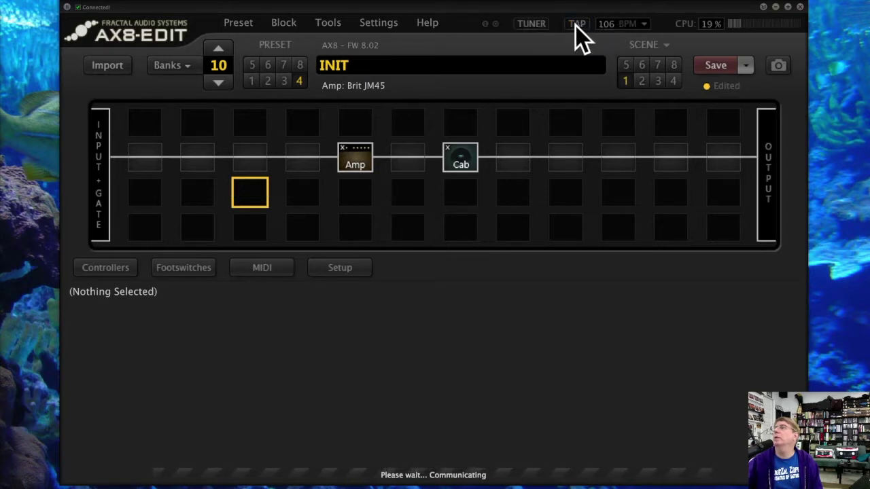
pyautogui.click(644, 24)
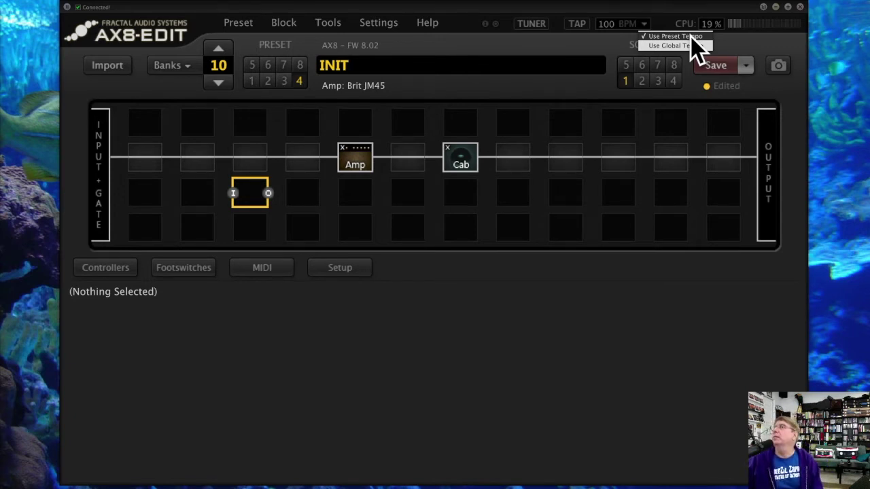
pyautogui.click(692, 36)
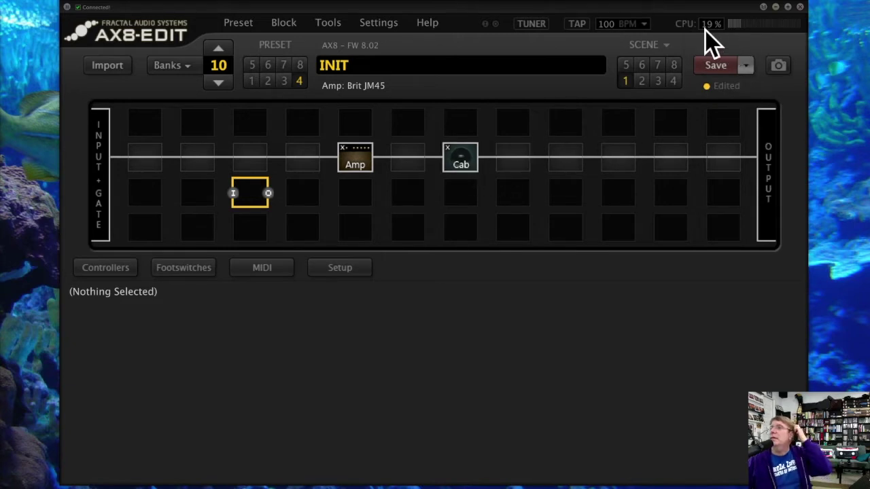
# - Insert a Drive 1 block in the cell before the Amp
pyautogui.click(564, 157)
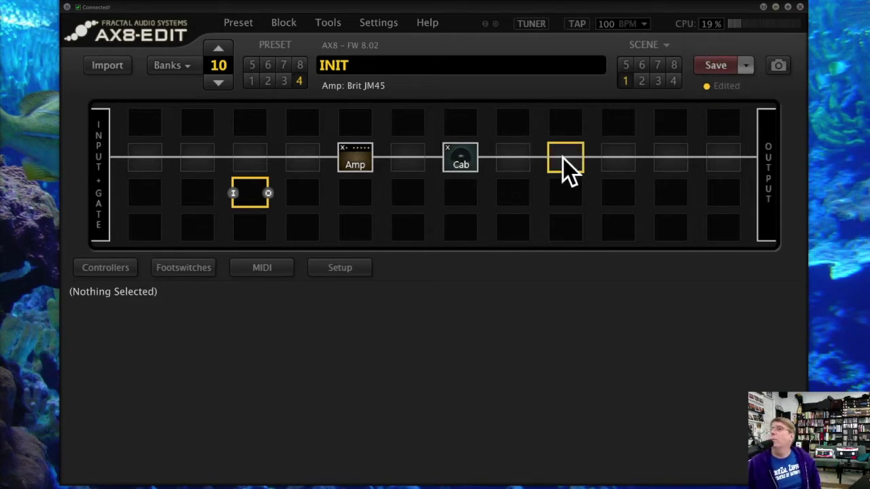
pyautogui.rightClick(299, 153)
pyautogui.moveTo(360, 287)
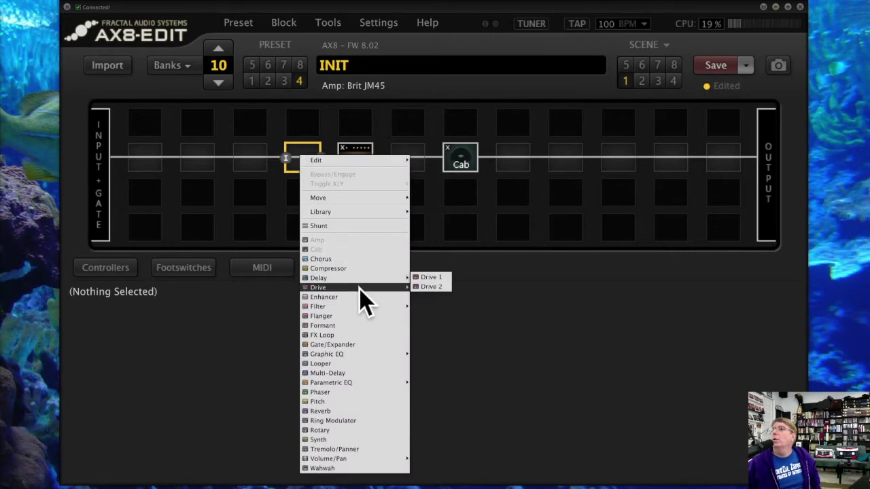
pyautogui.click(422, 278)
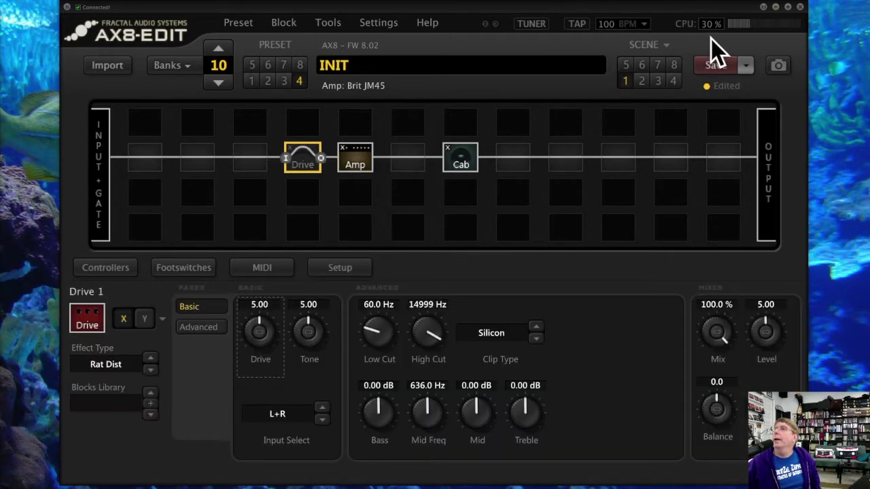
# - Add a Reverb block near the output and set its Quality to High
pyautogui.rightClick(668, 159)
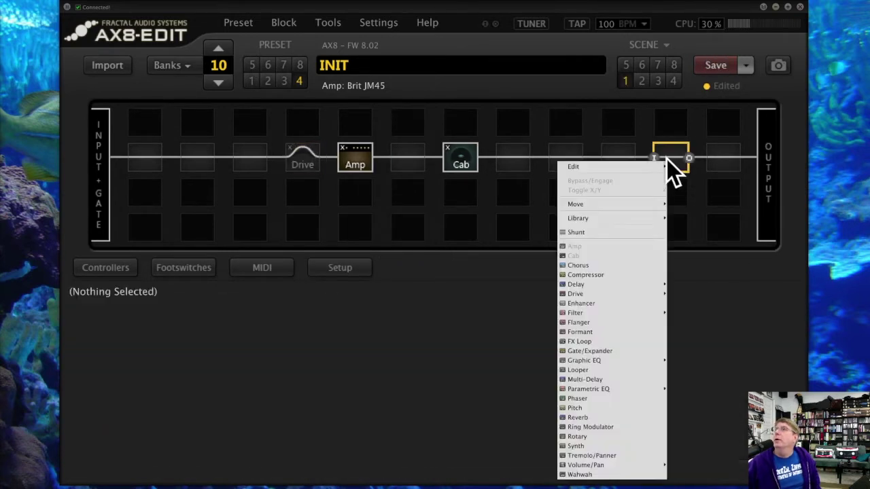
pyautogui.click(626, 416)
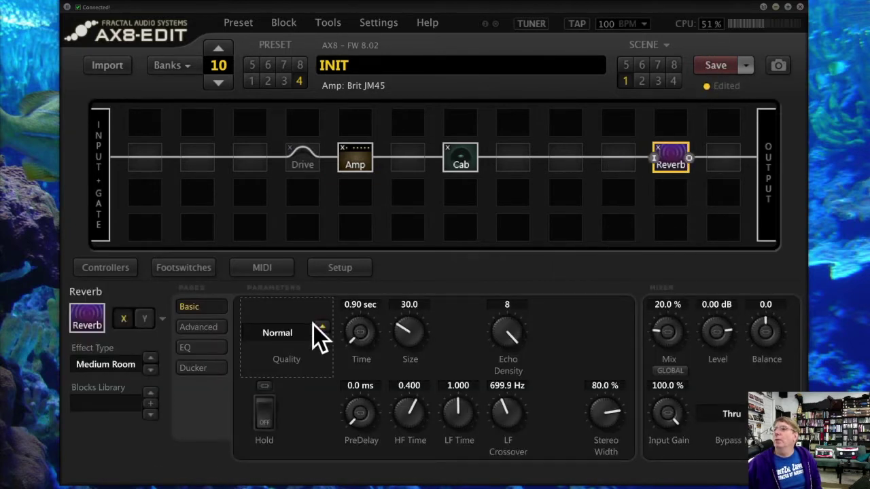
pyautogui.click(287, 331)
pyautogui.click(274, 358)
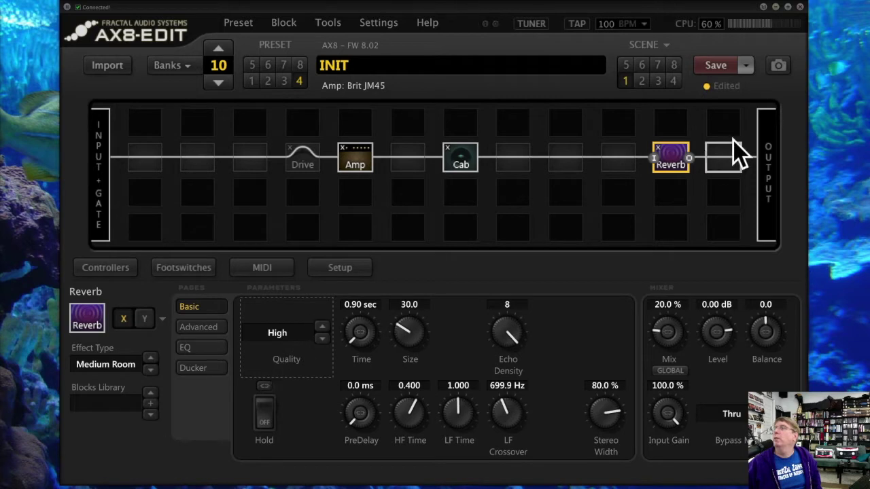
# - Insert a Delay 1 block after the Cab
pyautogui.click(473, 156)
pyautogui.click(563, 156)
pyautogui.moveTo(547, 284)
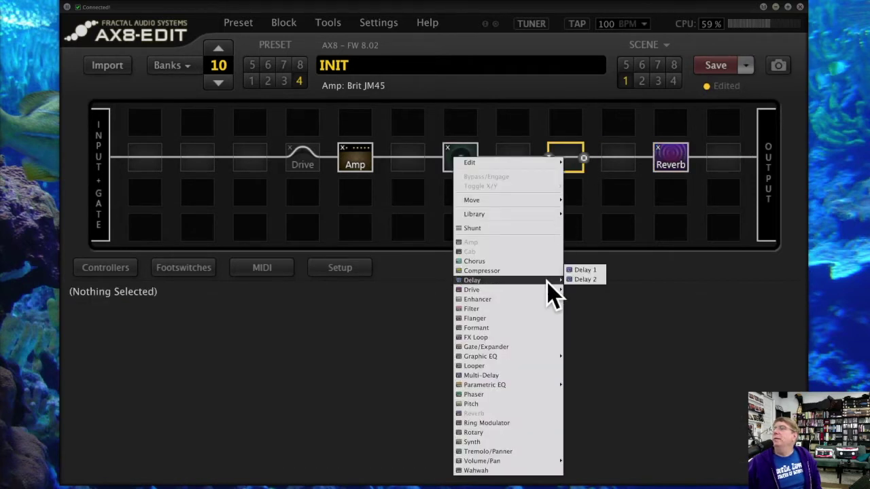
pyautogui.click(585, 270)
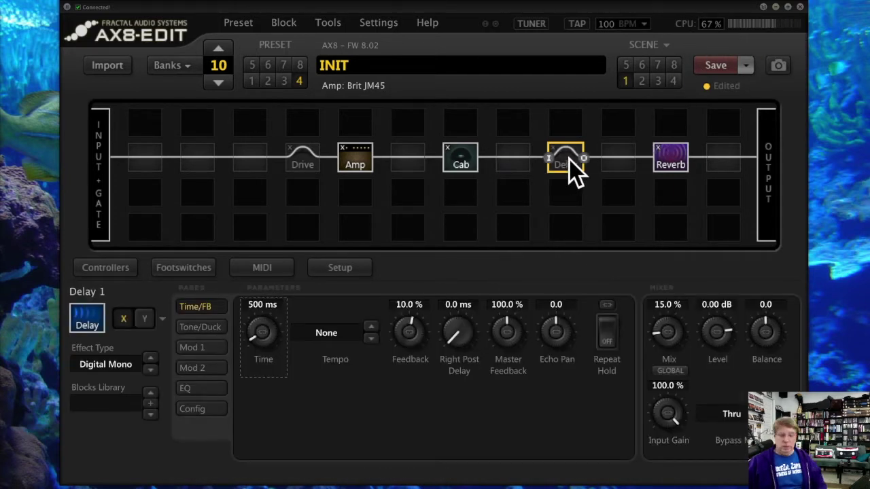
# - Add a Pitch block near the input
pyautogui.click(193, 156)
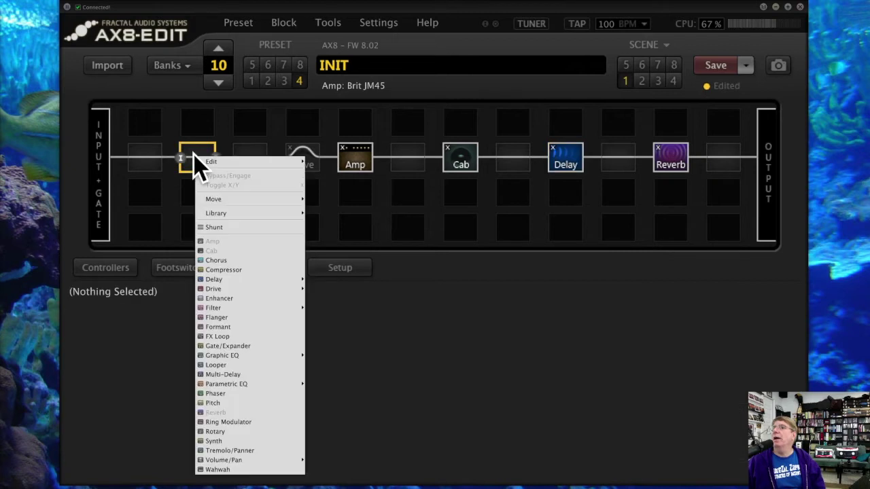
pyautogui.click(265, 402)
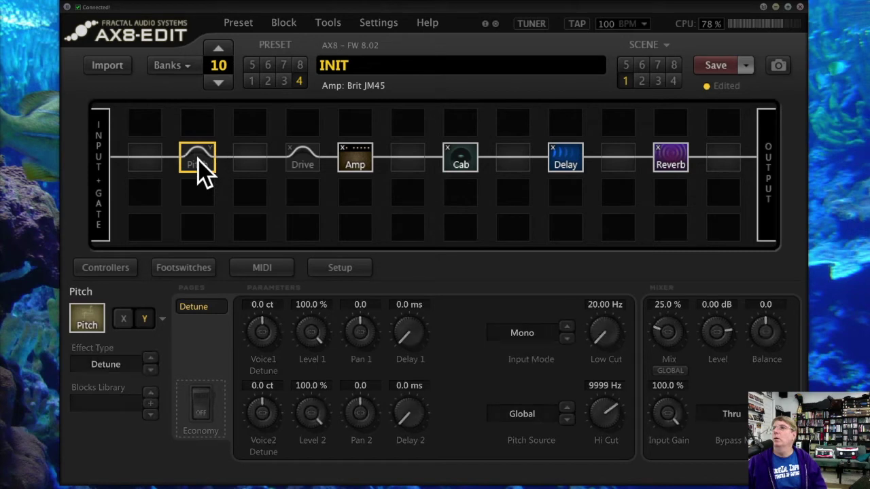
pyautogui.rightClick(261, 163)
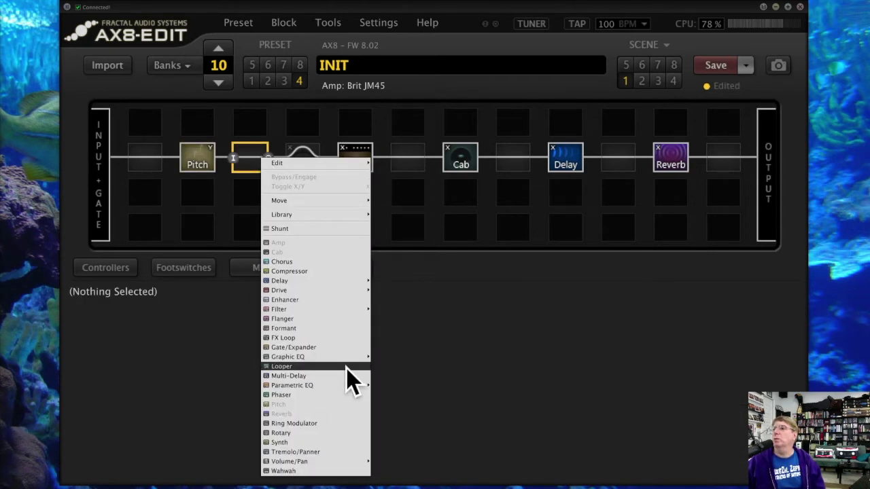
pyautogui.moveTo(347, 359)
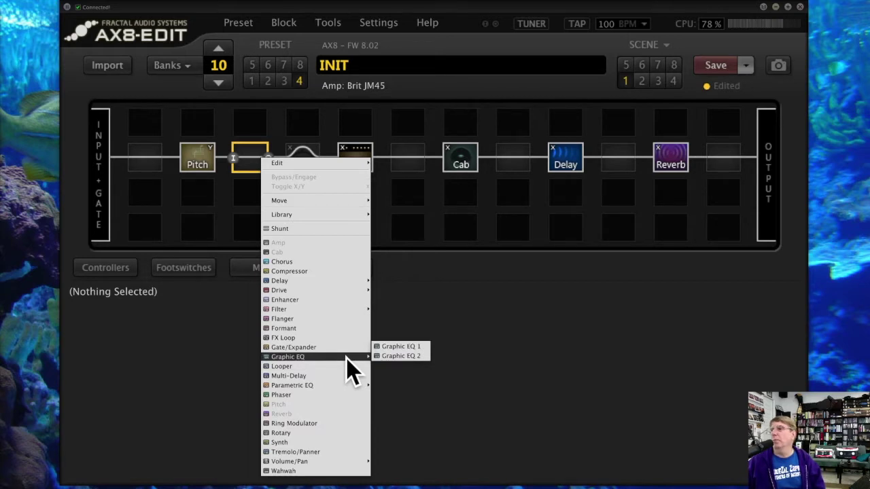
# - Add a Compressor right after the Cab and a Drive 2 block between Amp and Cab
pyautogui.rightClick(510, 155)
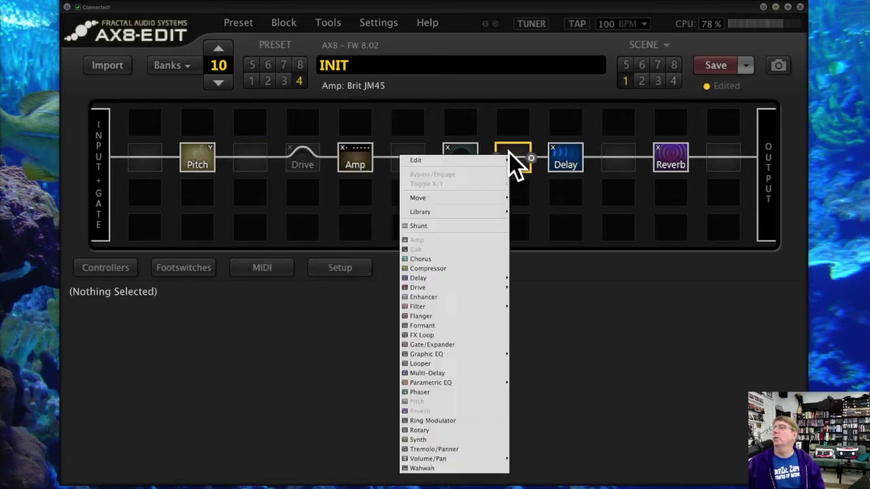
pyautogui.click(479, 265)
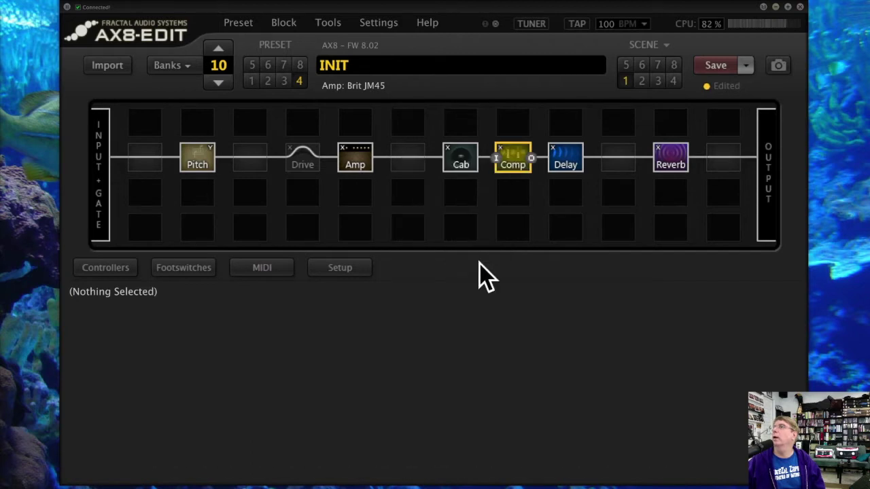
pyautogui.click(402, 159)
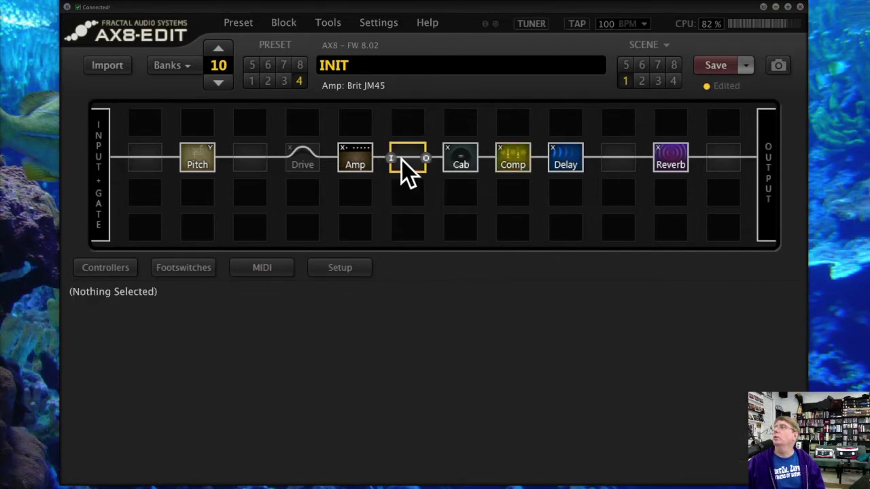
pyautogui.rightClick(406, 158)
pyautogui.moveTo(453, 284)
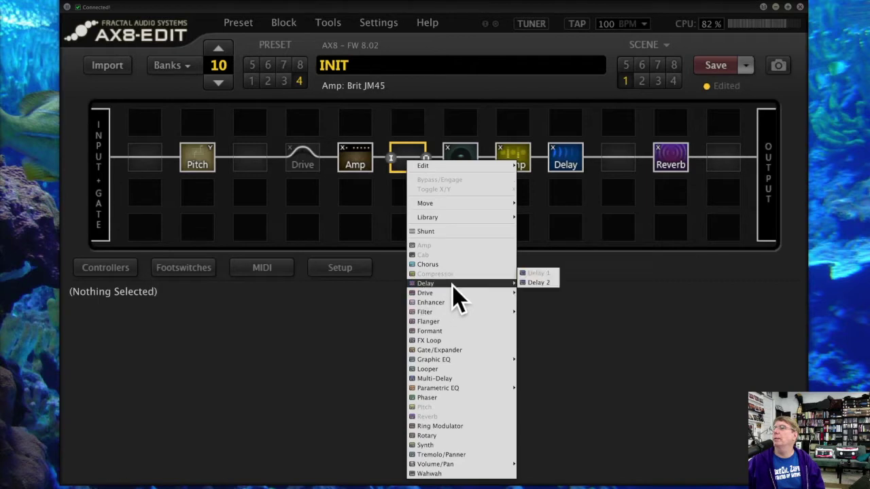
pyautogui.click(534, 288)
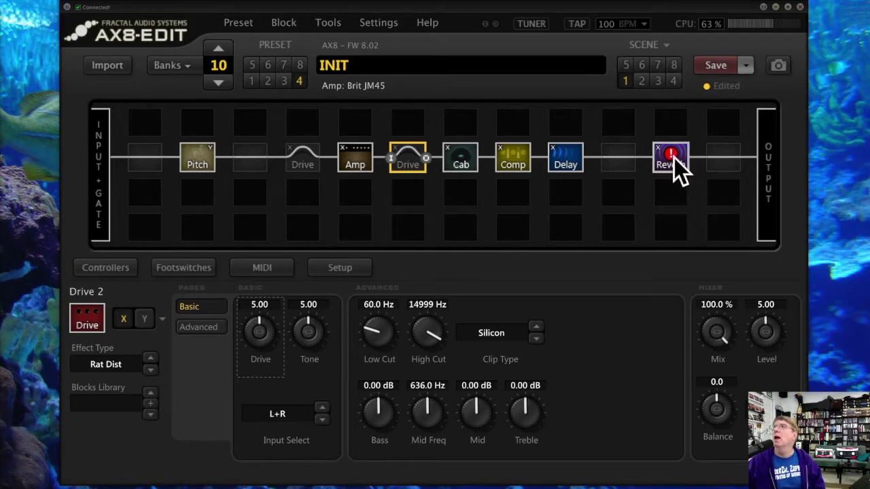
# - Set the Reverb block's Quality back to Normal
pyautogui.moveTo(673, 156)
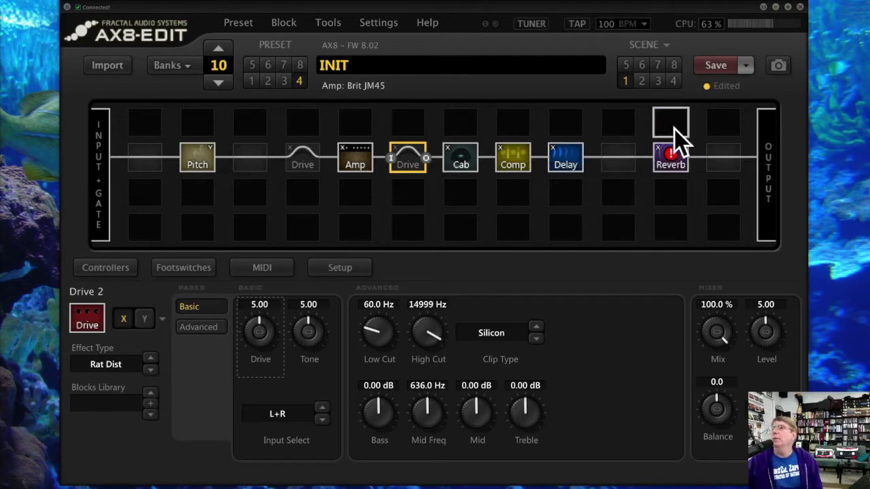
pyautogui.click(670, 156)
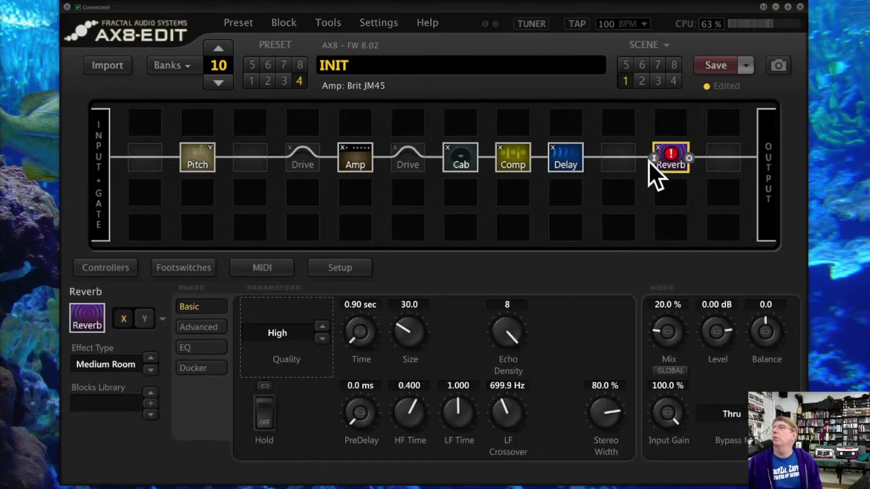
pyautogui.click(281, 333)
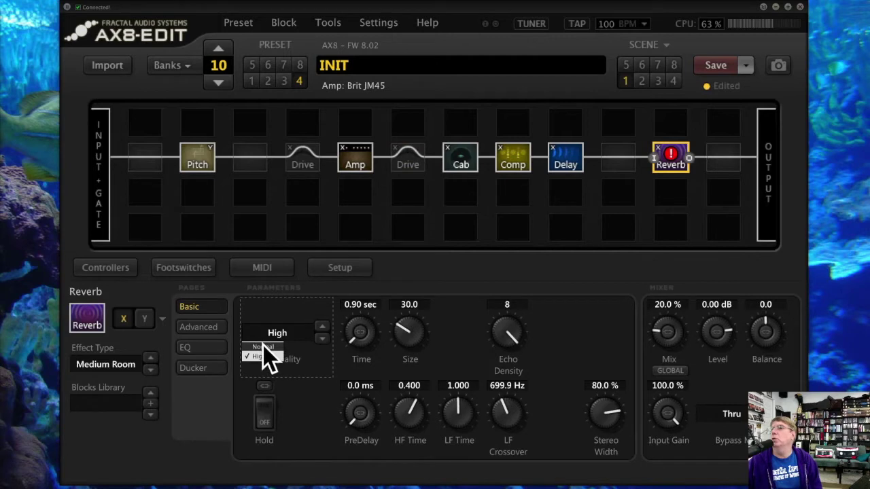
pyautogui.click(263, 345)
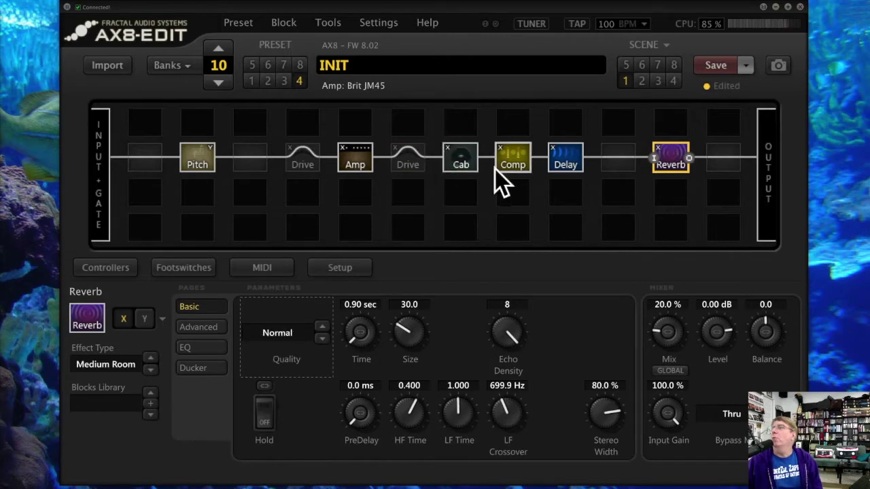
# - Switch Drive 1 to its Y settings and shunt the second Drive block
pyautogui.click(414, 160)
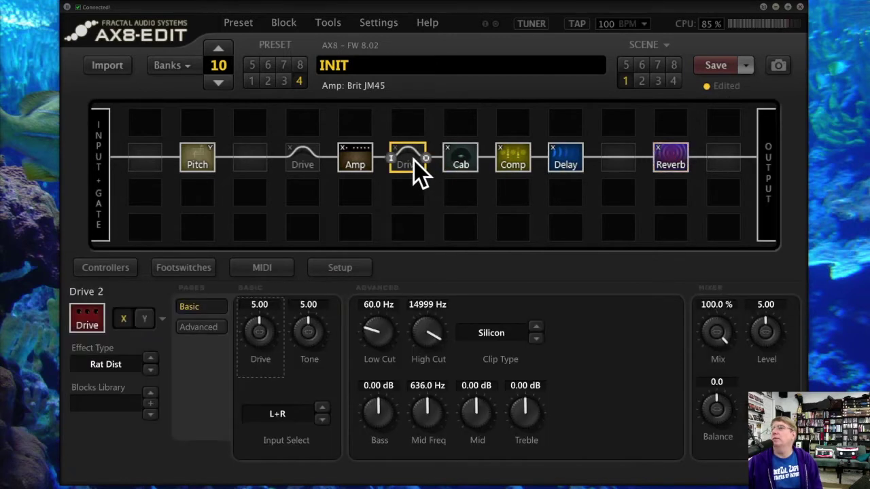
pyautogui.click(307, 160)
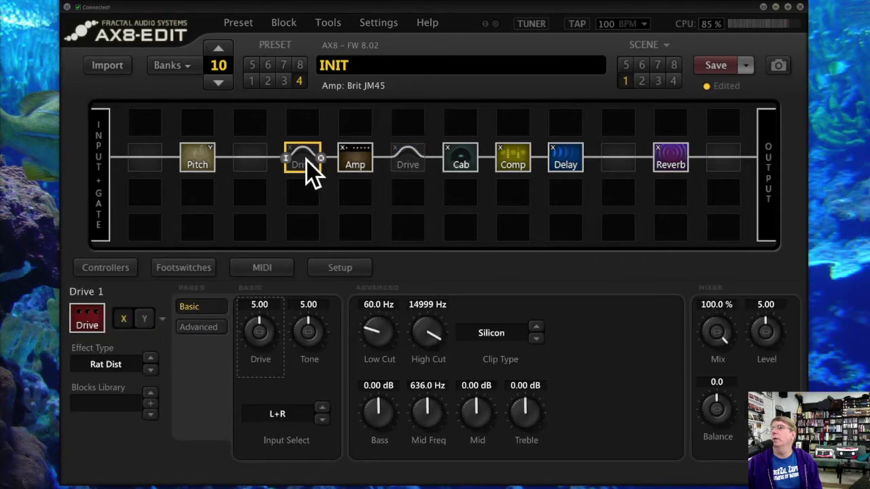
pyautogui.click(143, 319)
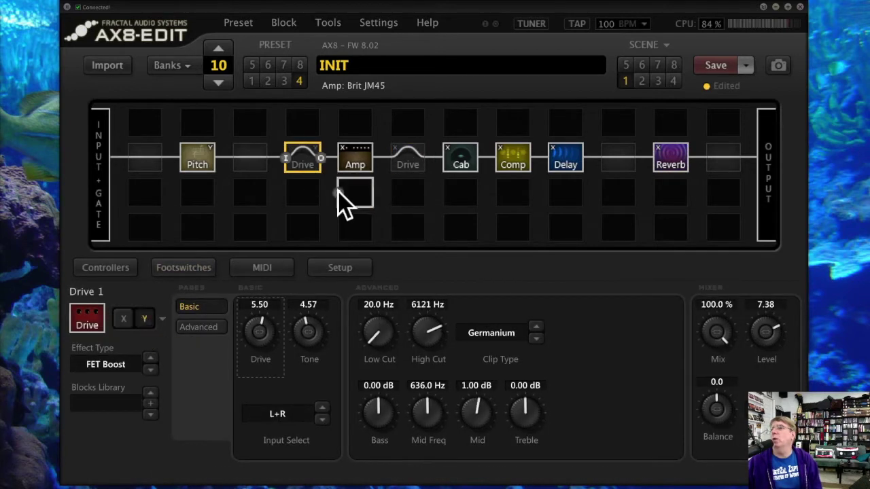
pyautogui.rightClick(411, 151)
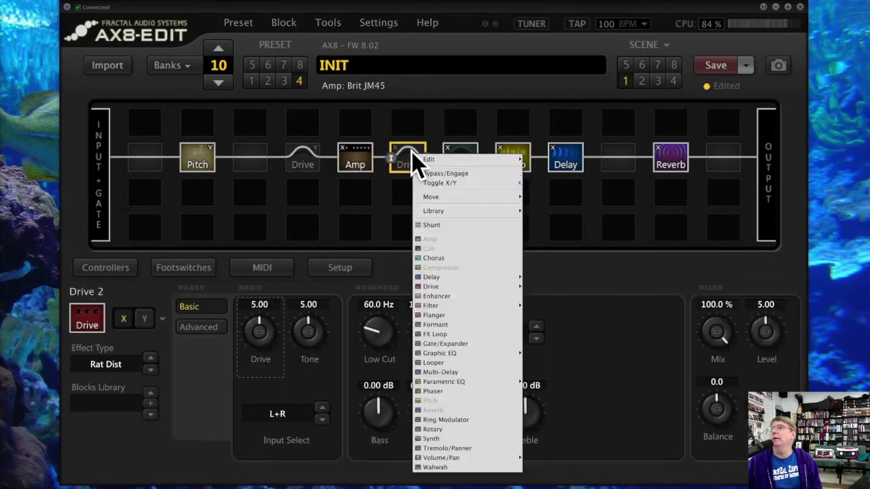
pyautogui.click(452, 225)
# - Set the Cab block's Effect Type to Normal Res
pyautogui.click(465, 162)
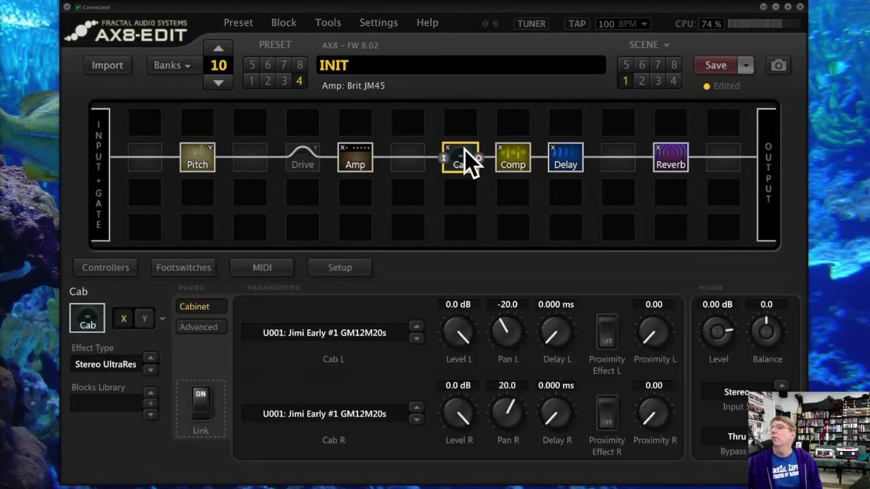
pyautogui.click(150, 370)
pyautogui.click(124, 363)
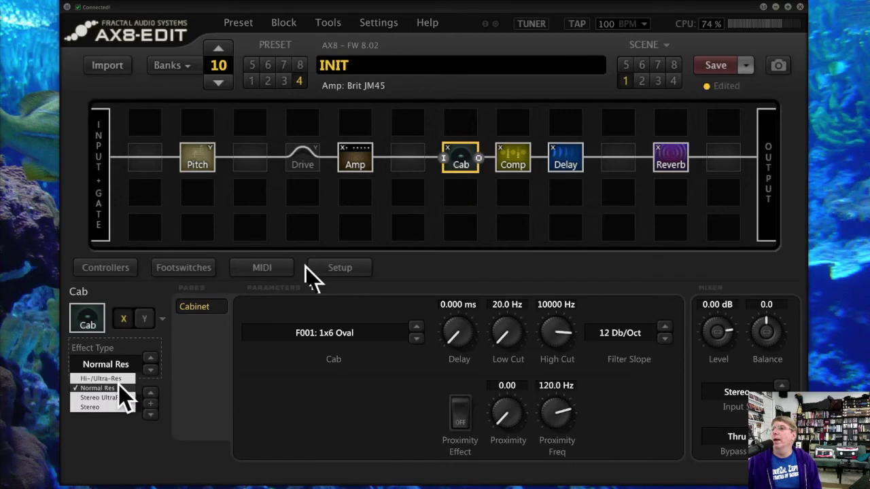
pyautogui.click(127, 388)
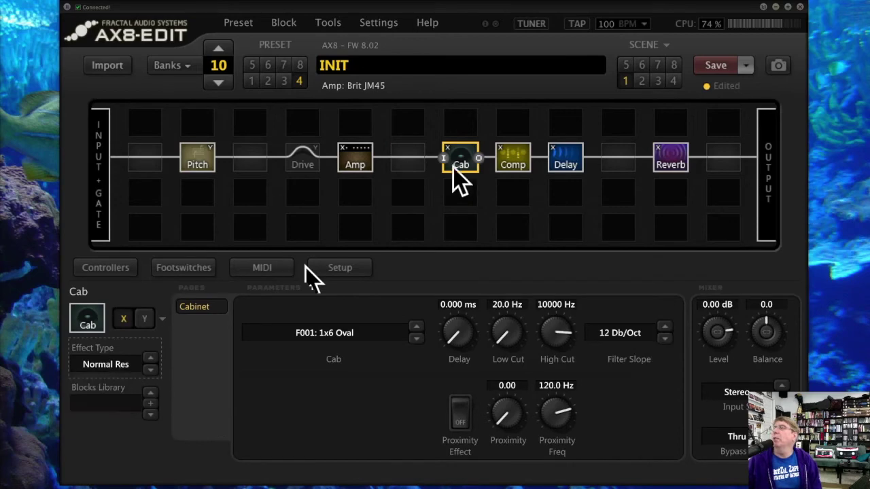
# - Replace the Comp block with a shunt, then select the Amp block
pyautogui.click(514, 163)
pyautogui.rightClick(515, 164)
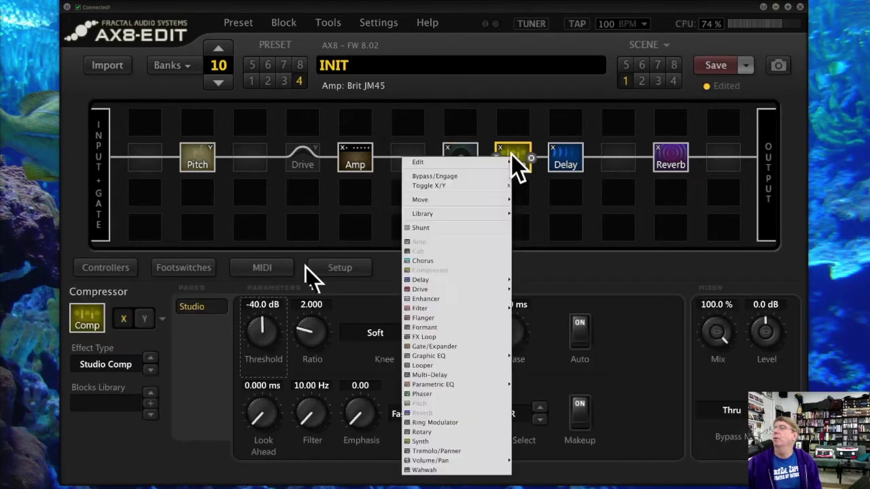
pyautogui.click(474, 224)
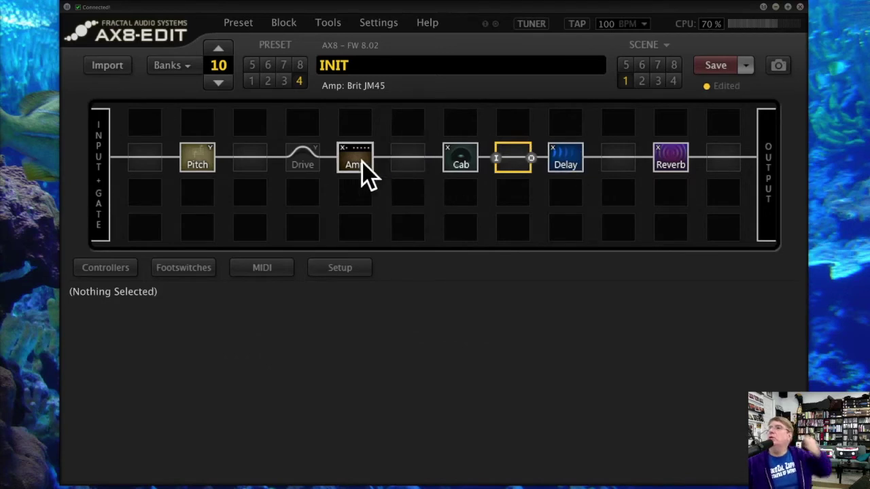
pyautogui.click(352, 148)
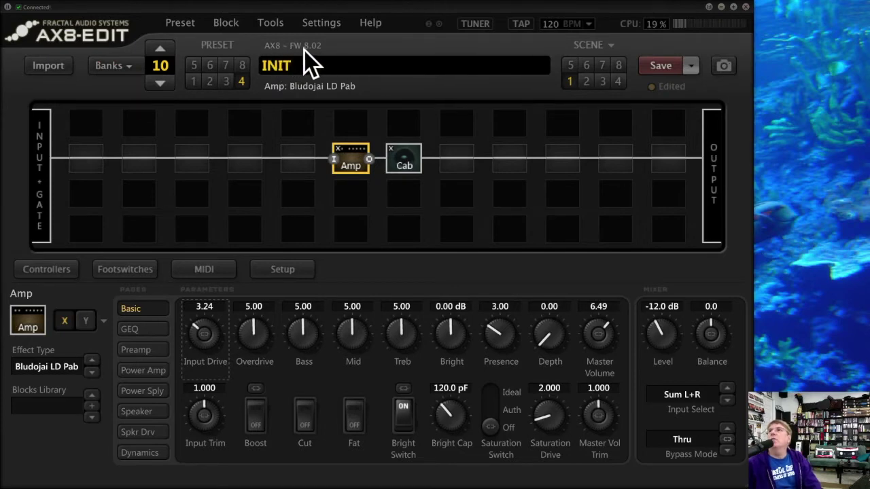
# - Open the preset browser listing every bank's presets from the preset name field
pyautogui.click(193, 82)
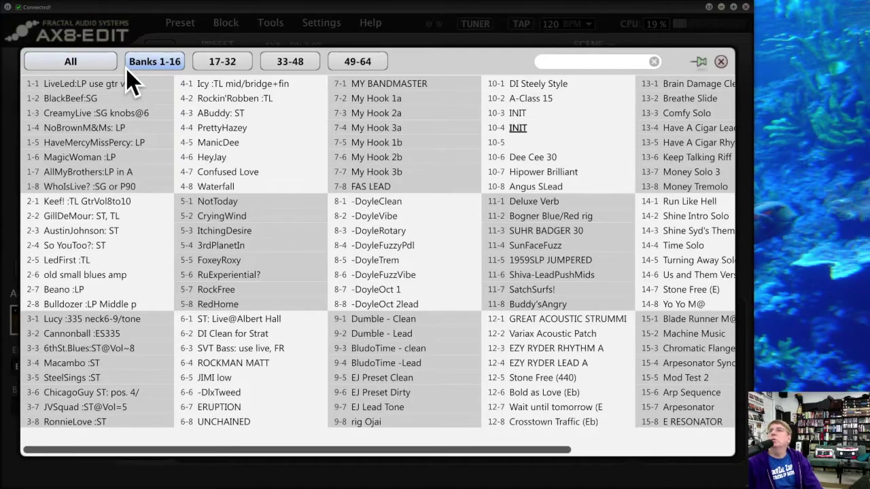
pyautogui.click(68, 61)
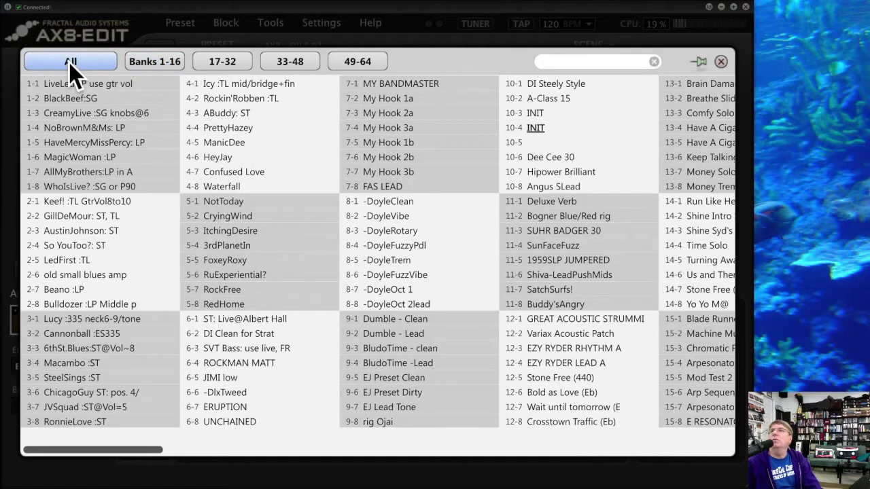
pyautogui.click(184, 449)
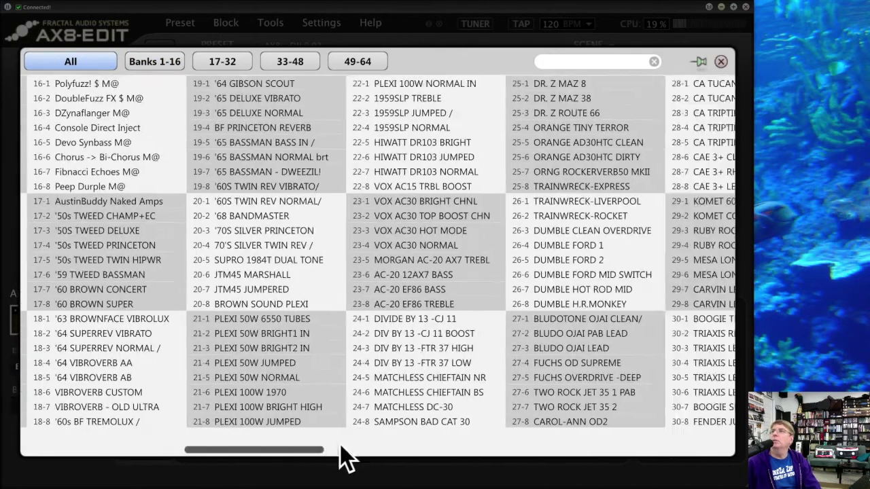
pyautogui.moveTo(340, 446); pyautogui.dragTo(11, 367)
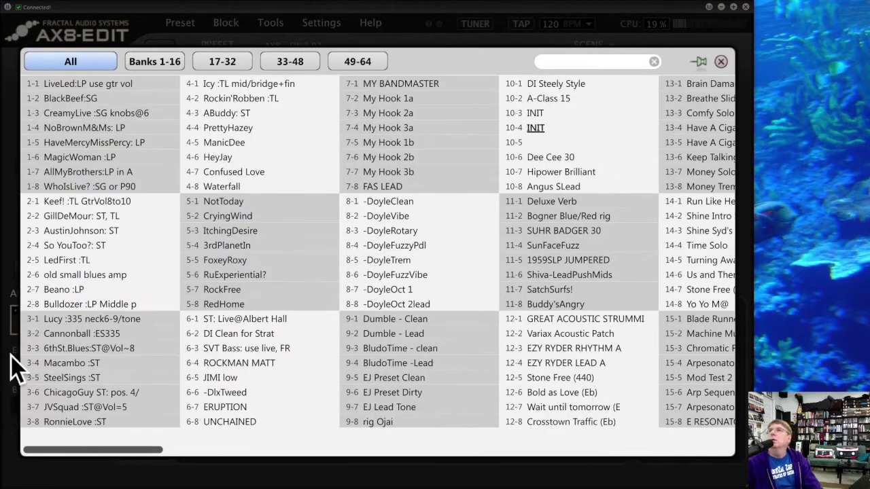
pyautogui.click(152, 63)
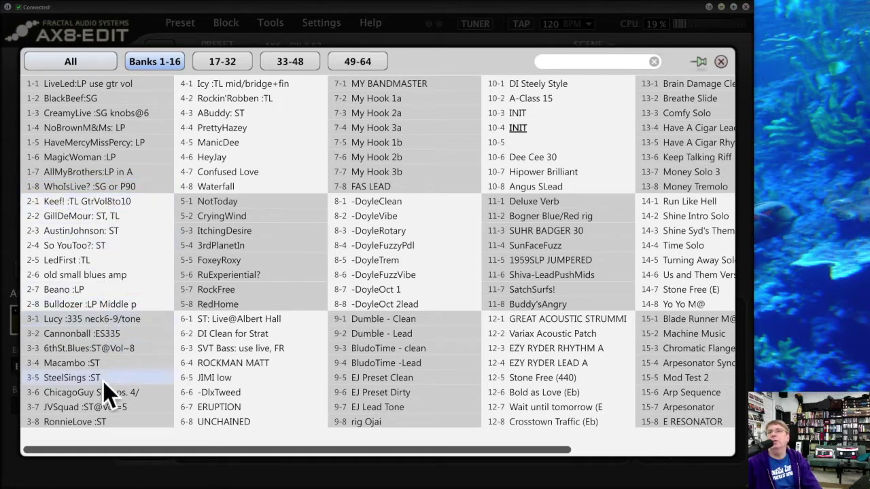
pyautogui.click(221, 66)
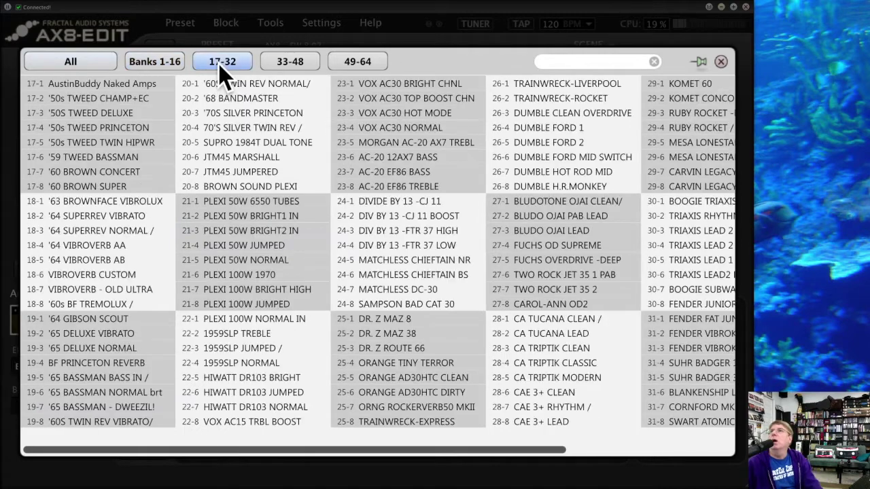
pyautogui.click(290, 60)
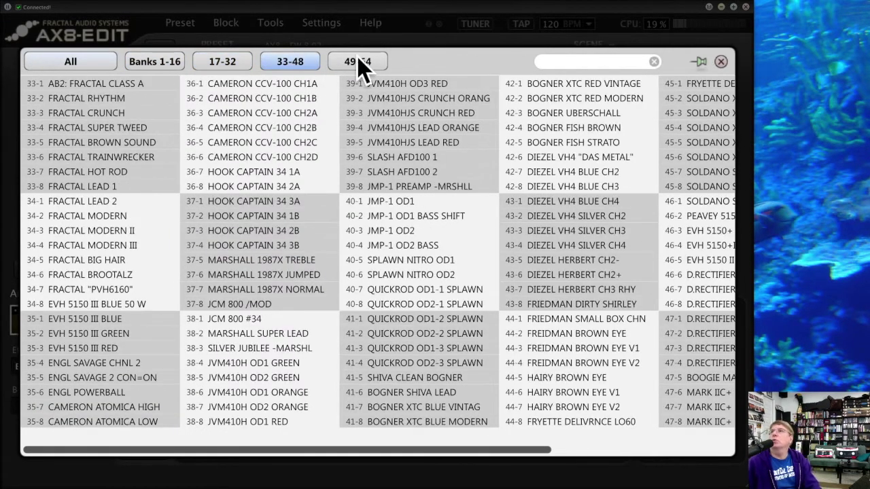
pyautogui.click(577, 61)
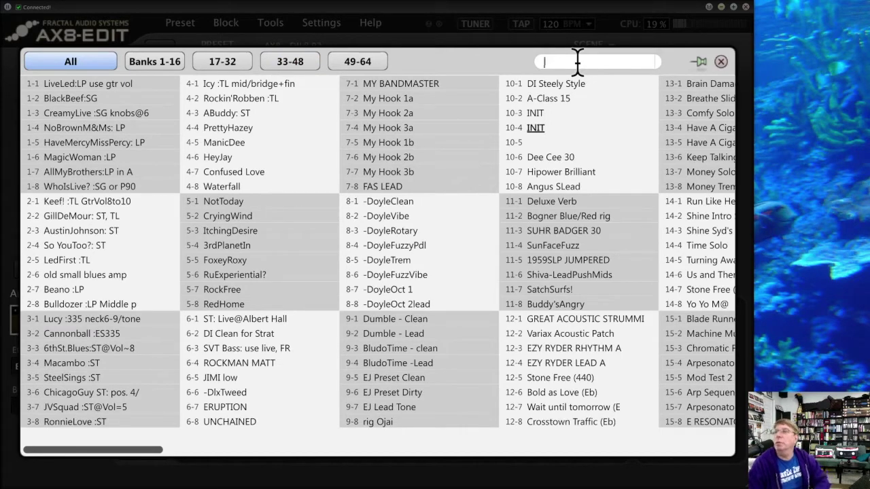
# - Filter the preset browser by 'EJ', then close the browser with Escape
pyautogui.write('EJ')
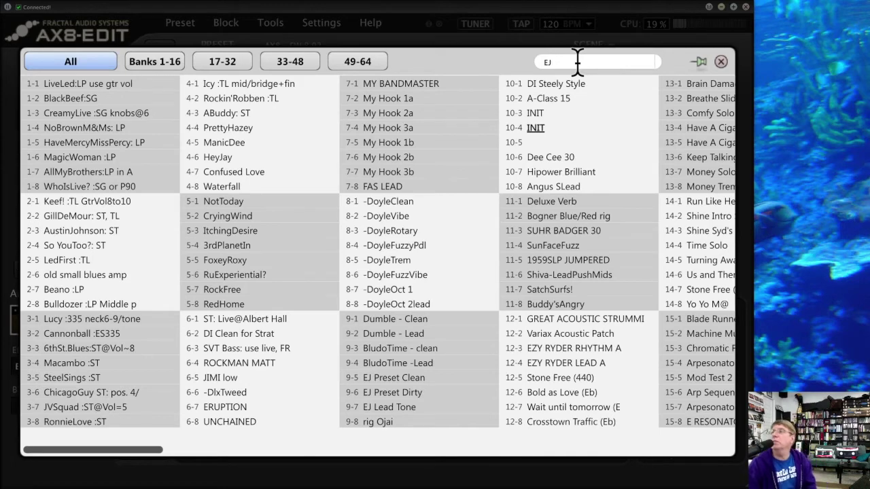
pyautogui.press('Return')
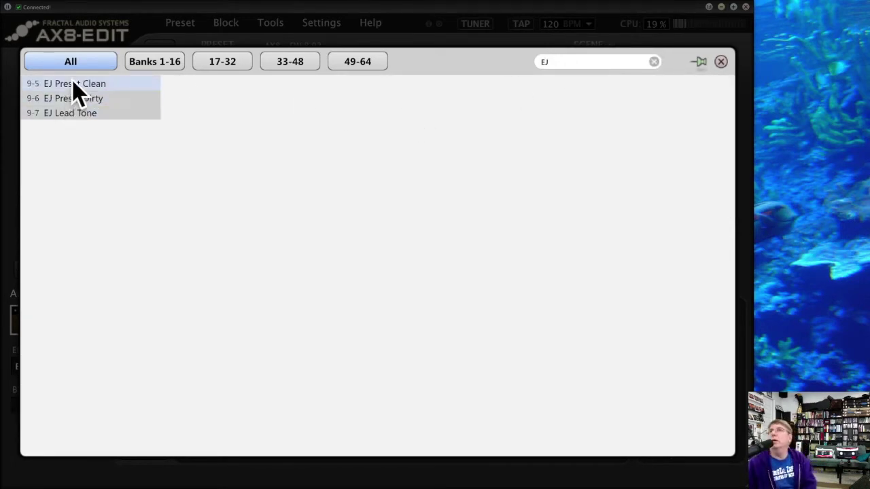
pyautogui.click(553, 62)
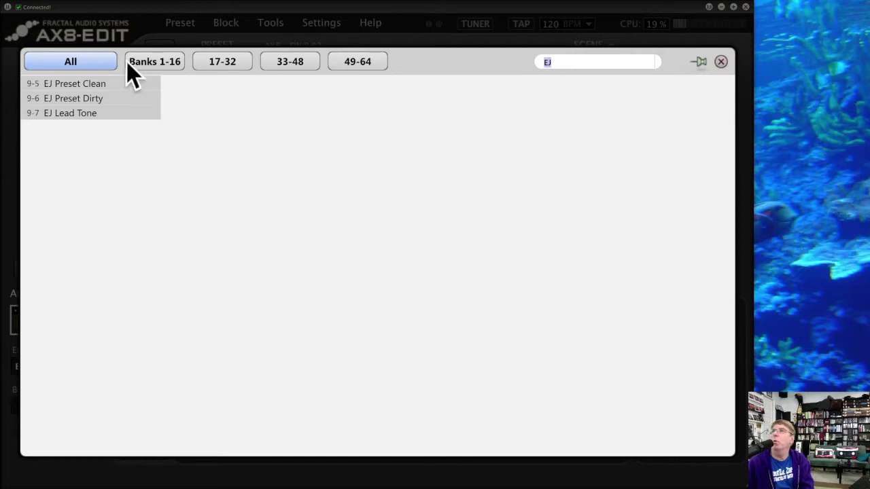
pyautogui.press('Escape')
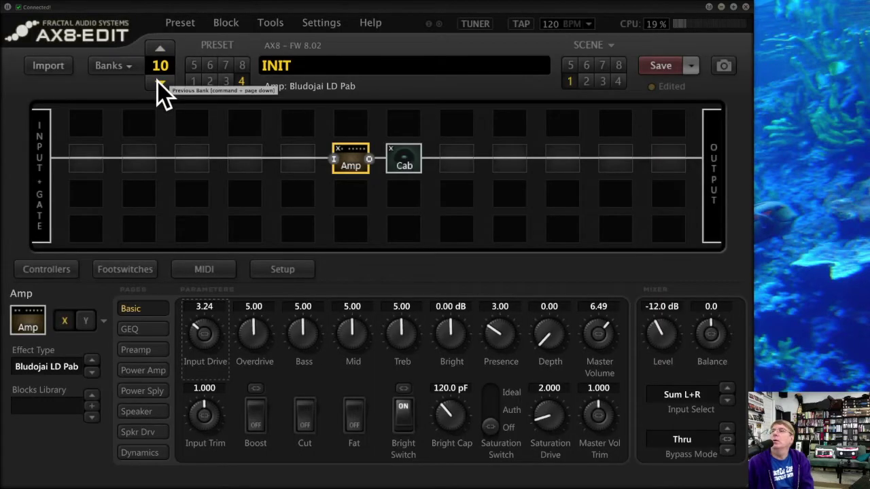
# - Step through the preset banks, then jump directly to bank 12
pyautogui.click(159, 82)
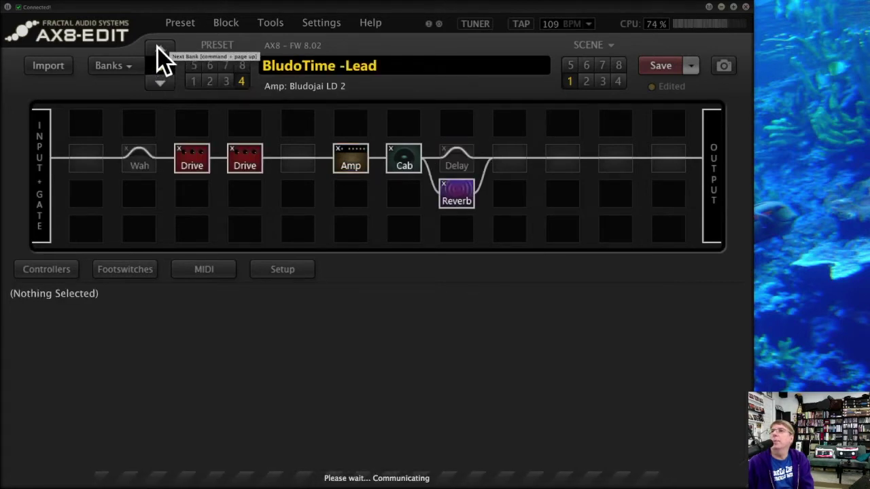
pyautogui.click(158, 48)
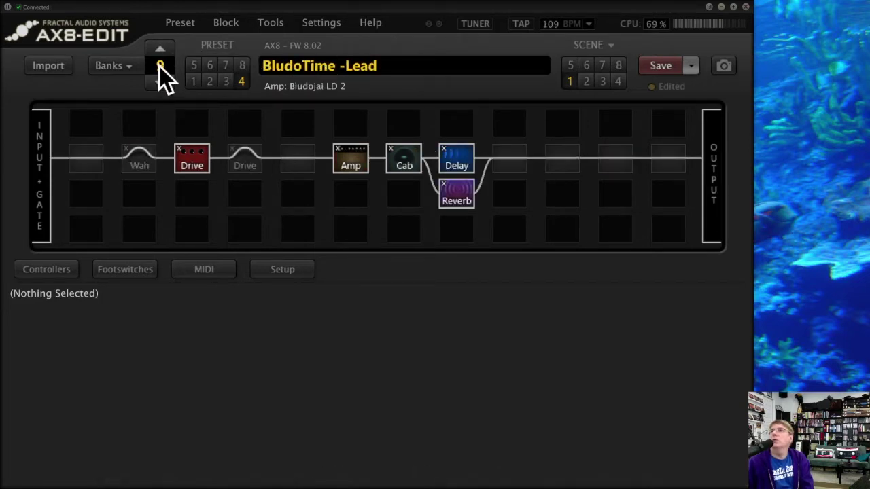
pyautogui.click(159, 66)
pyautogui.write('12')
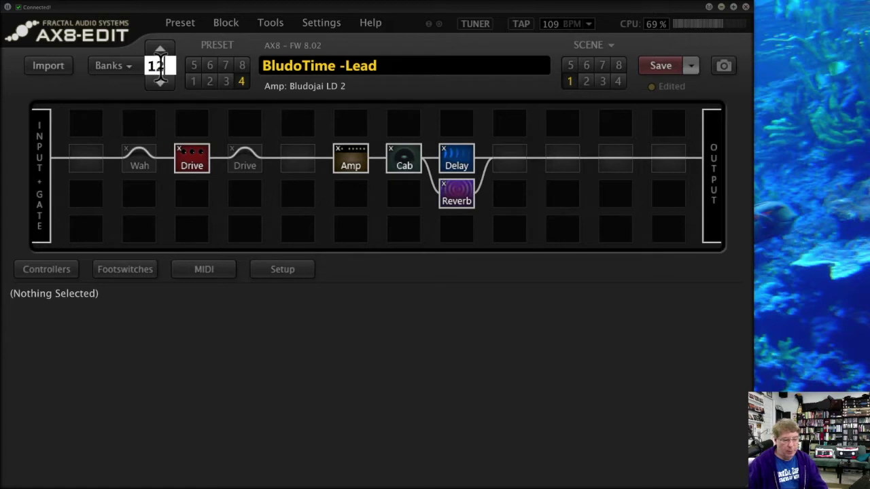
pyautogui.press('Return')
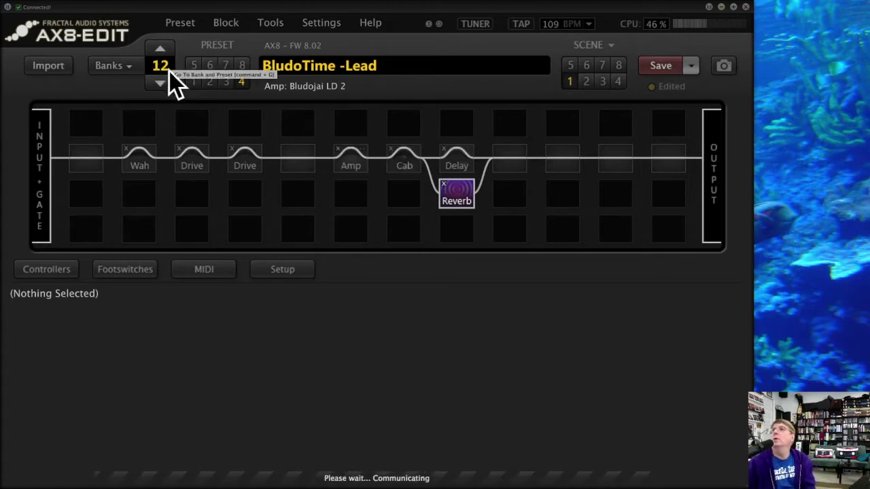
# - Load presets 12-2 then 12-4 (EZY RYDER LEAD A) and reopen the preset browser
pyautogui.click(210, 81)
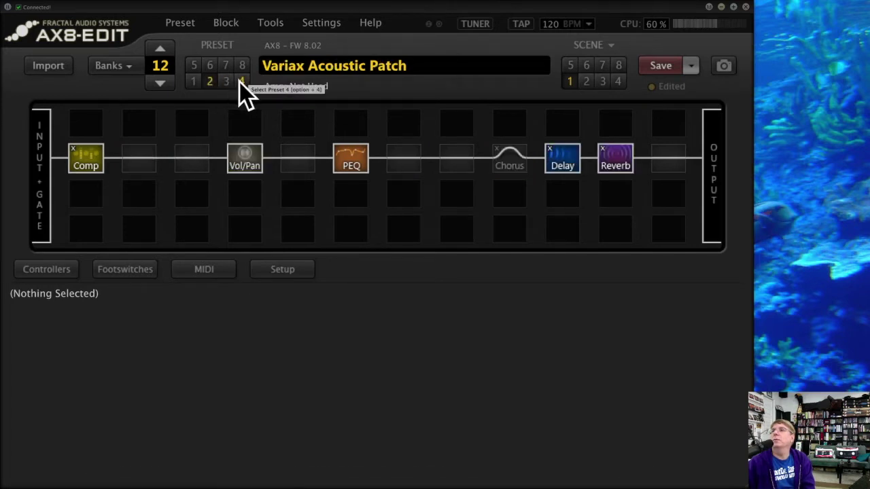
pyautogui.click(240, 81)
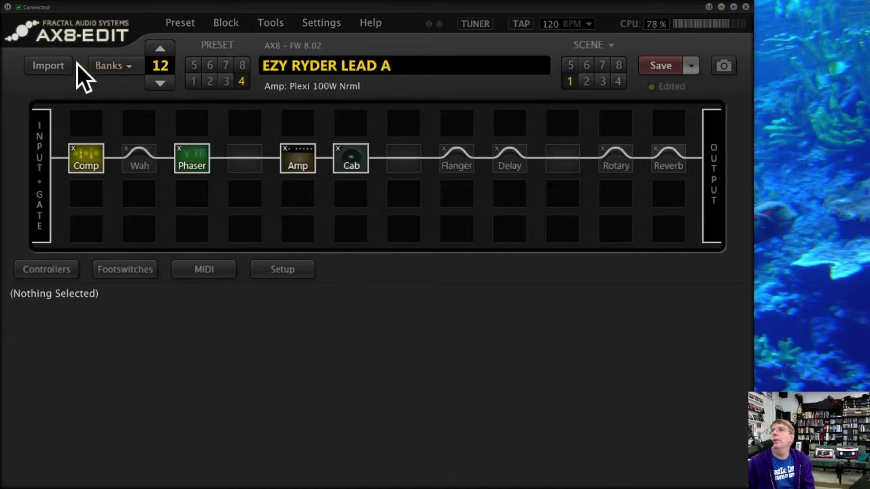
pyautogui.click(112, 65)
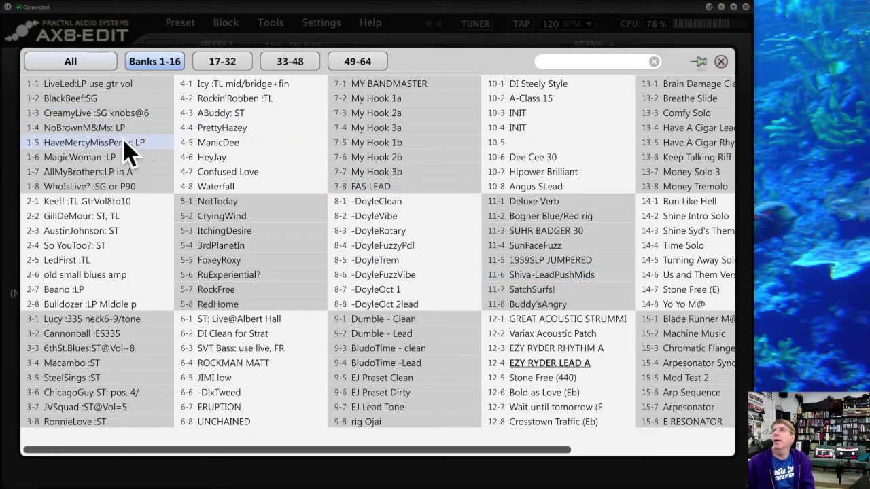
# - Load CreamyLive, then the INIT preset at 10-4, from the preset browser
pyautogui.click(107, 115)
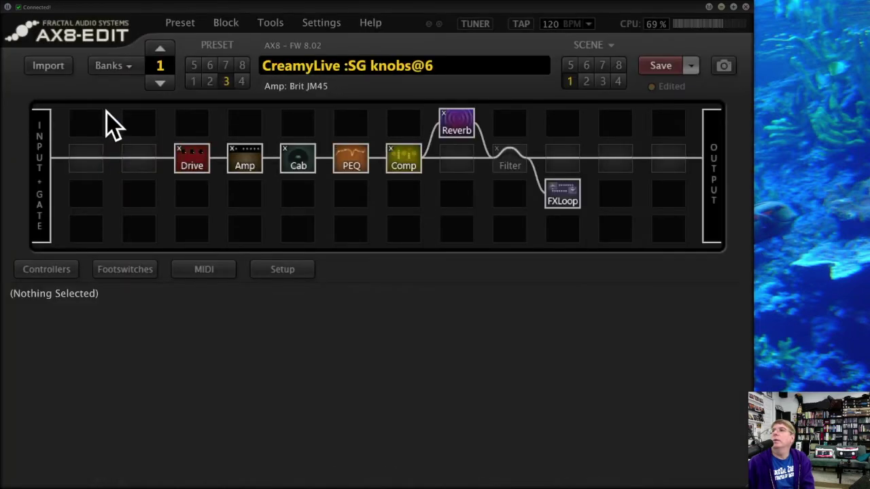
pyautogui.click(111, 65)
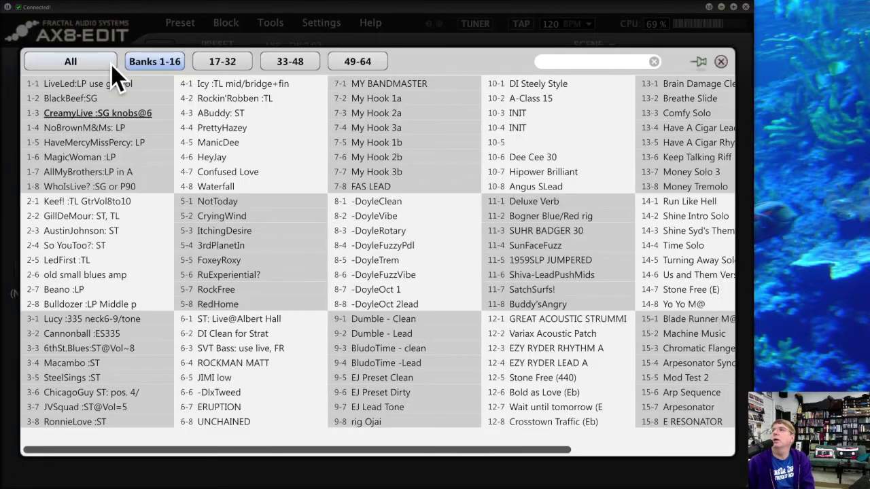
pyautogui.click(530, 121)
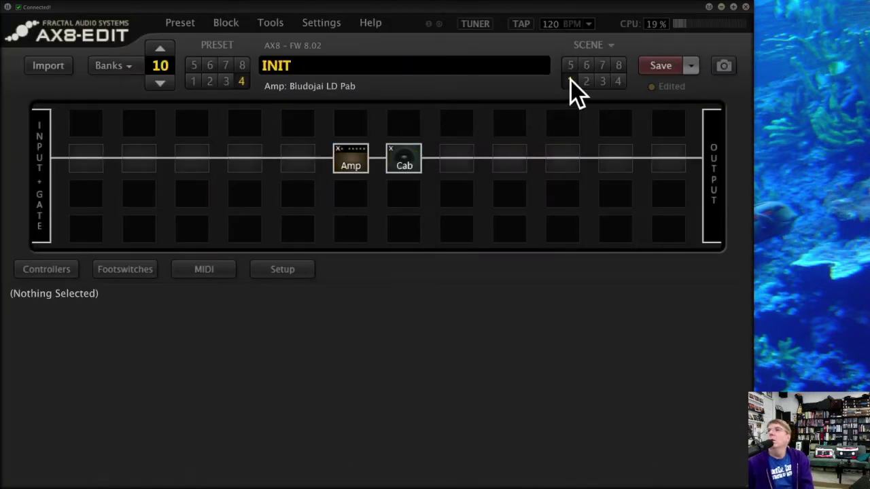
# - Open the scene options, then load the 4-5 ManicDee preset from the browser
pyautogui.click(609, 45)
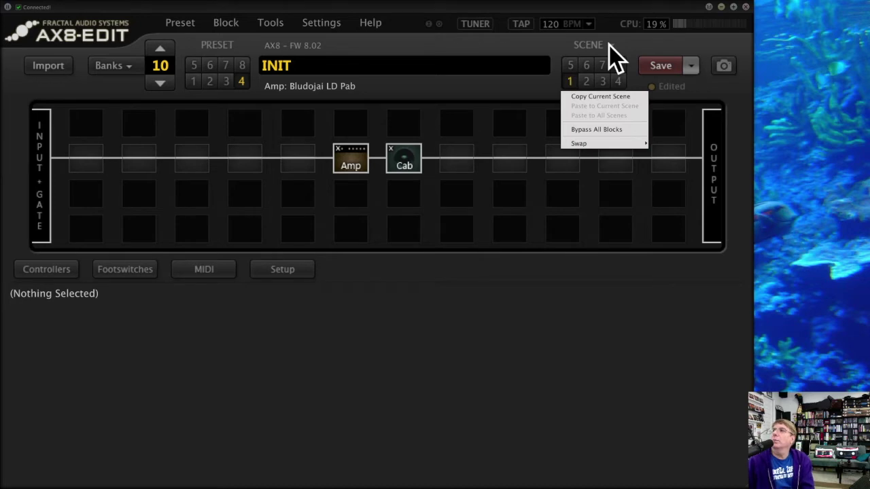
pyautogui.click(123, 68)
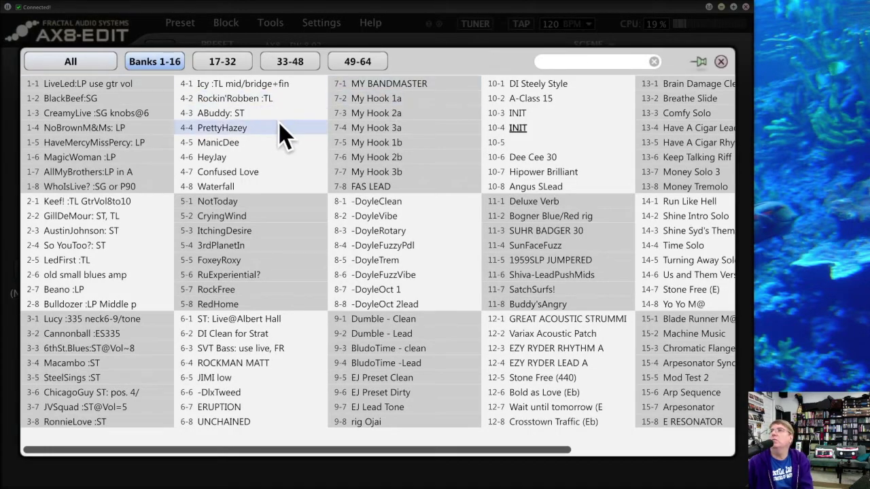
pyautogui.click(258, 142)
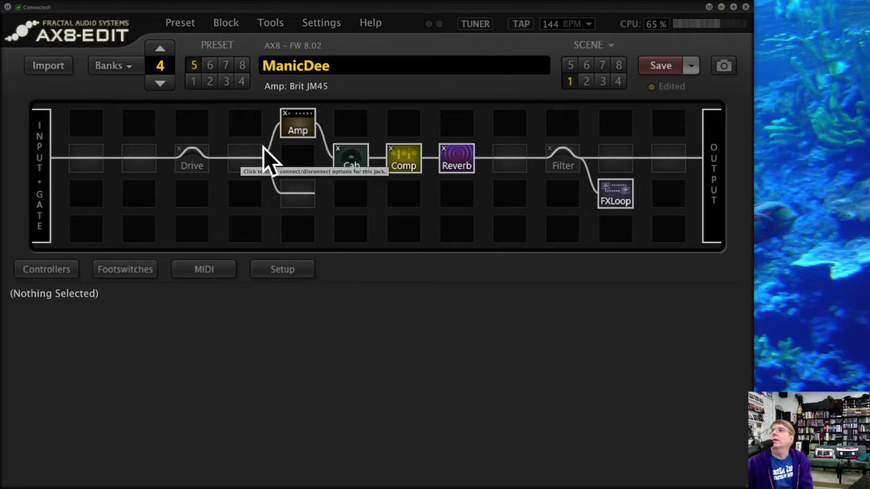
# - On scene 2, inspect the Drive block's and then the Filter block's settings
pyautogui.click(586, 84)
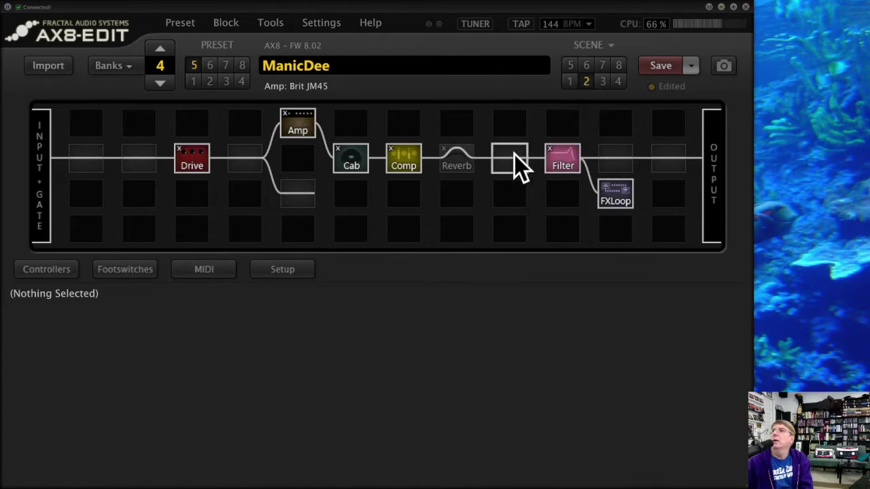
pyautogui.click(197, 158)
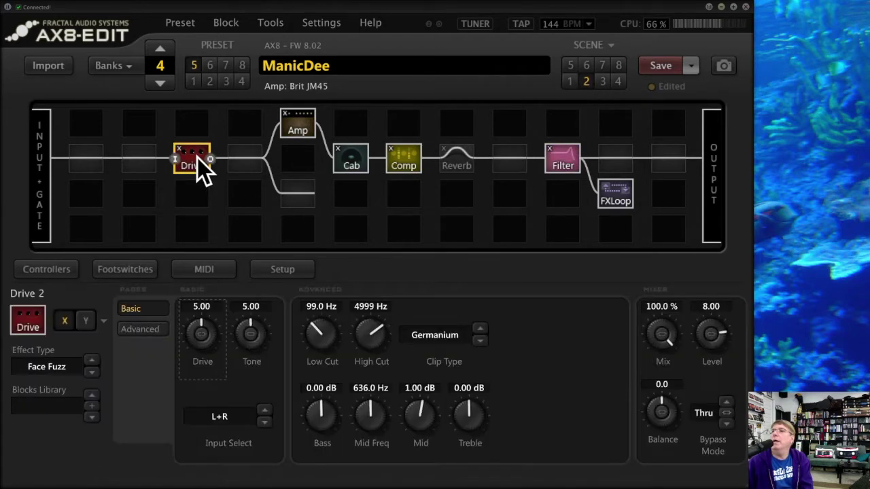
pyautogui.click(563, 156)
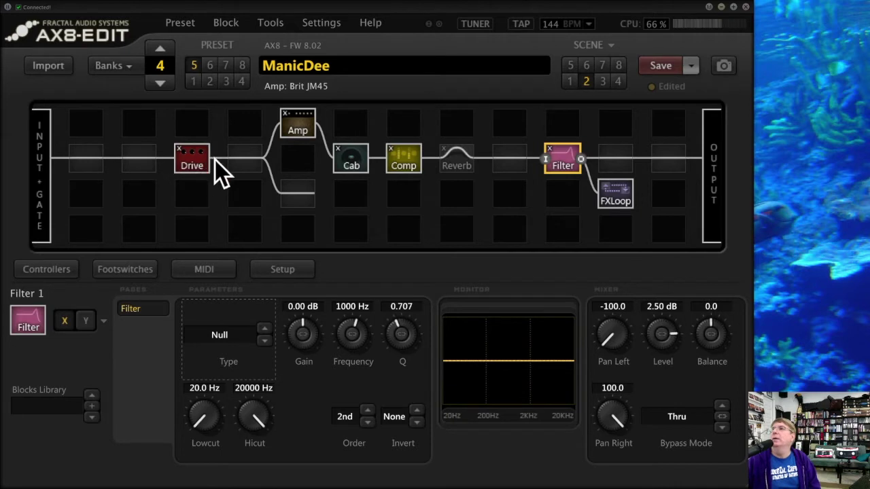
# - Copy scene 1 using its Copy Current Scene option
pyautogui.click(571, 79)
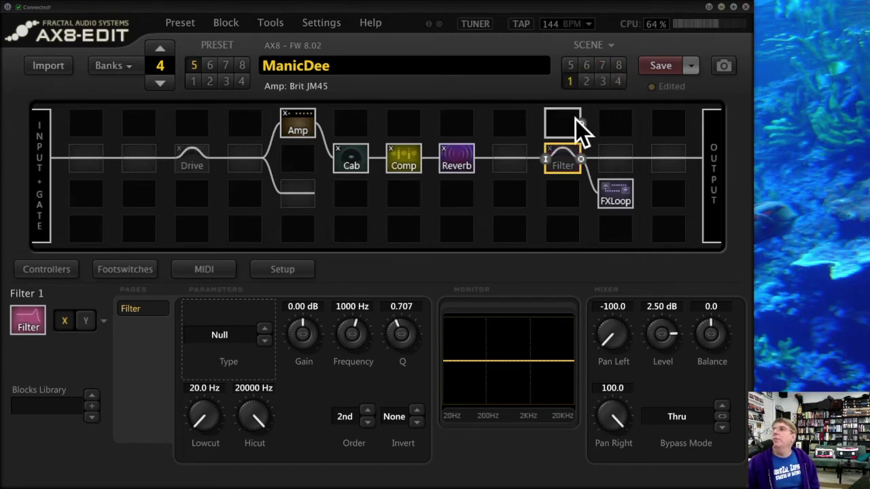
pyautogui.rightClick(569, 80)
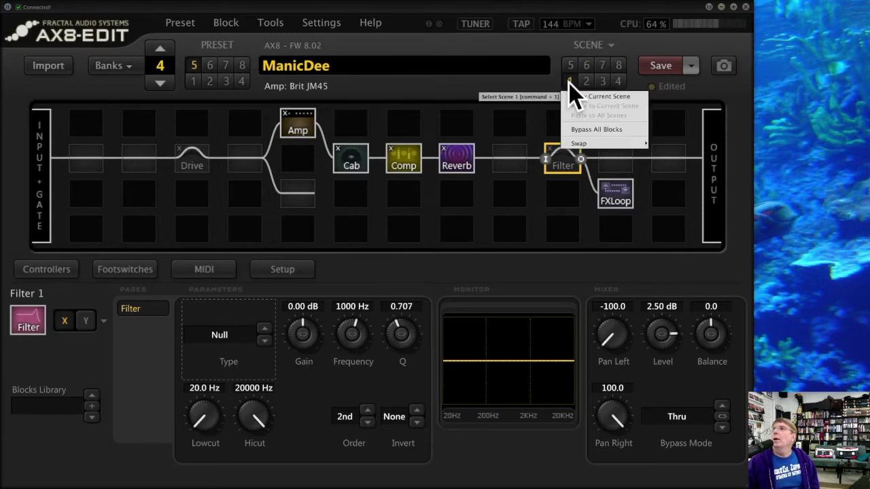
pyautogui.click(642, 97)
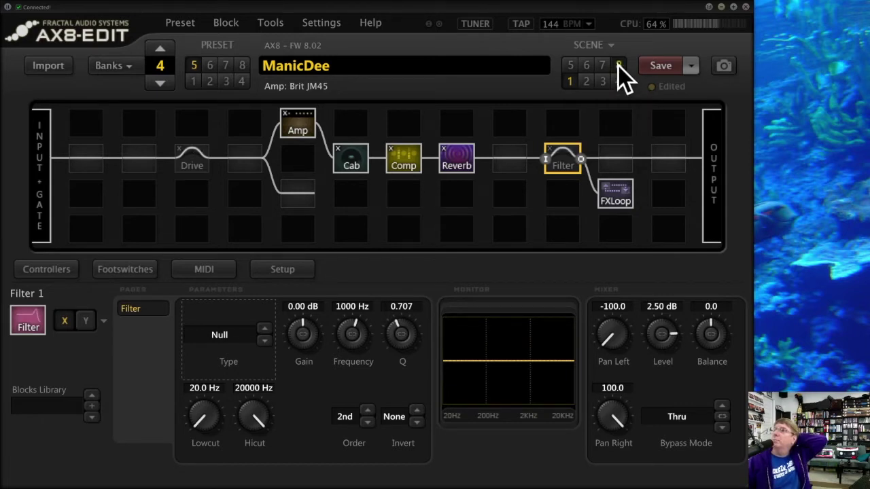
# - Paste the copied scene into scene 8, then bypass all its blocks
pyautogui.click(618, 65)
pyautogui.rightClick(618, 65)
pyautogui.moveTo(605, 142)
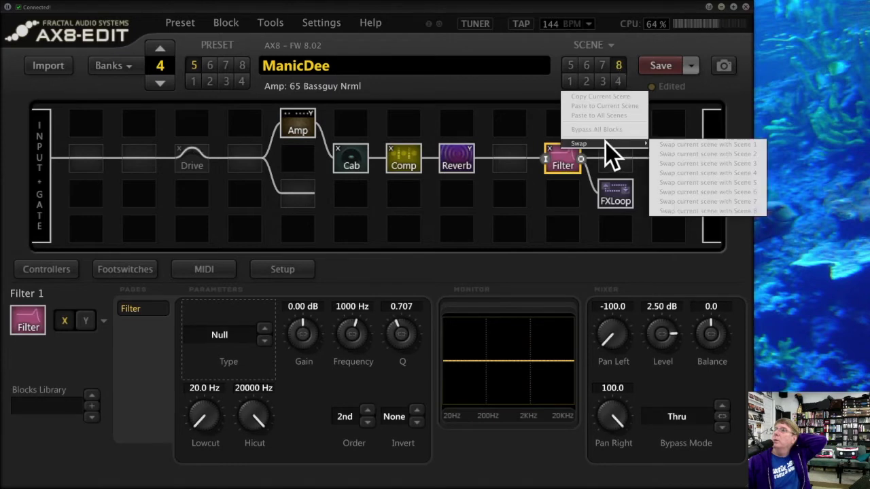
pyautogui.click(542, 48)
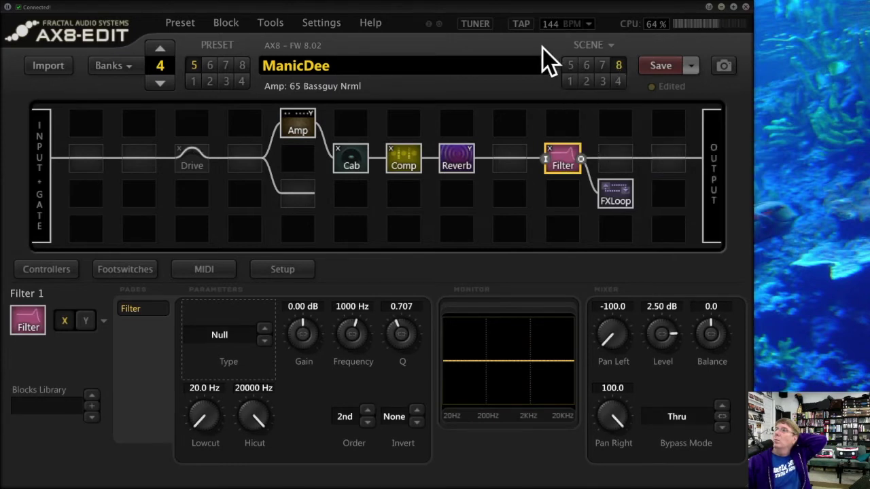
pyautogui.rightClick(620, 66)
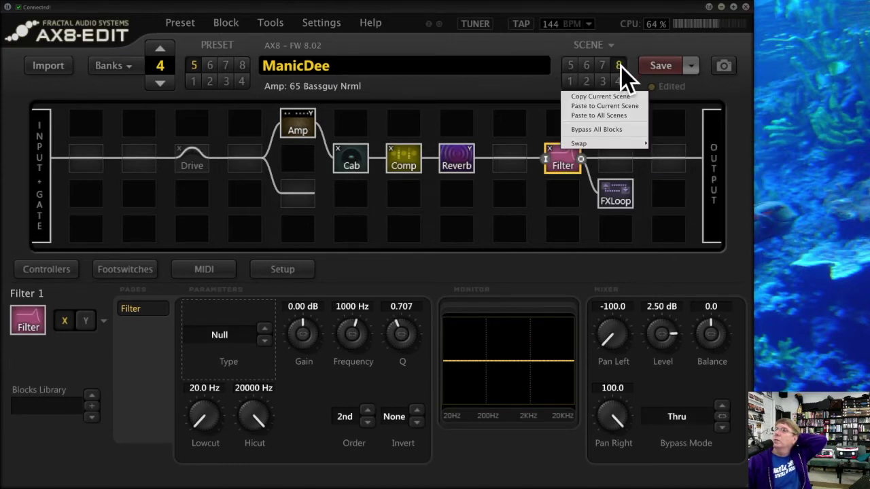
pyautogui.click(631, 106)
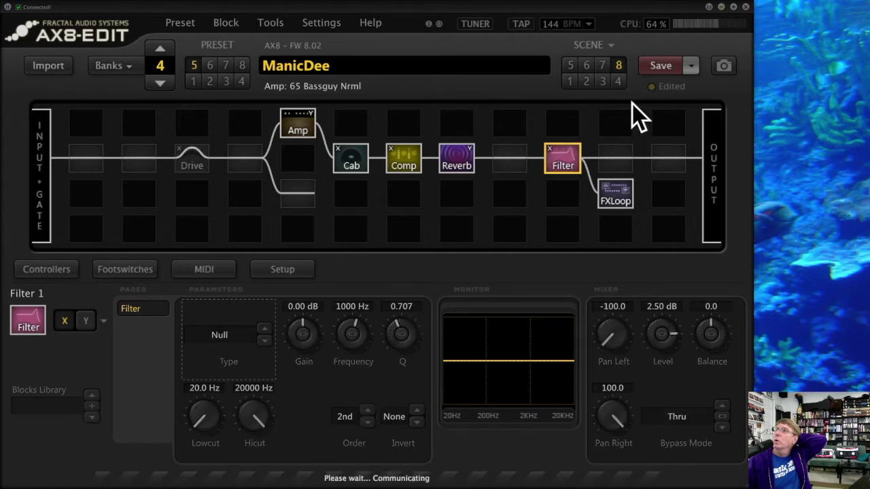
pyautogui.rightClick(618, 65)
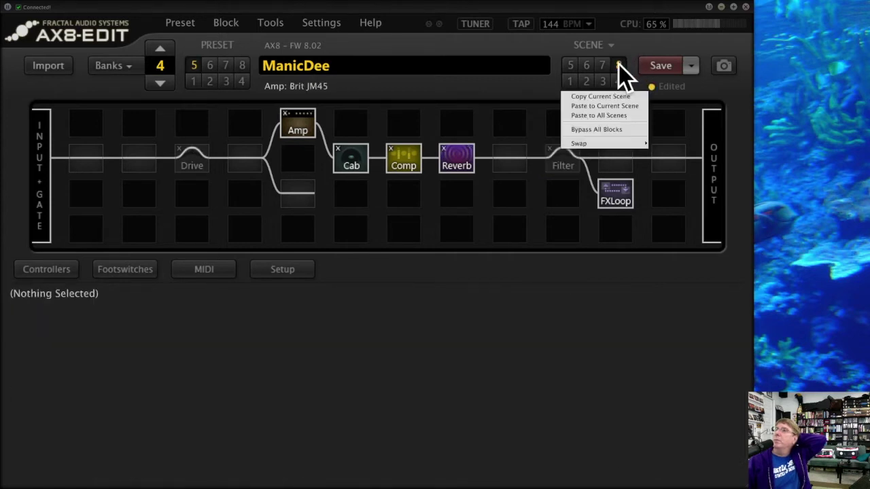
pyautogui.click(619, 130)
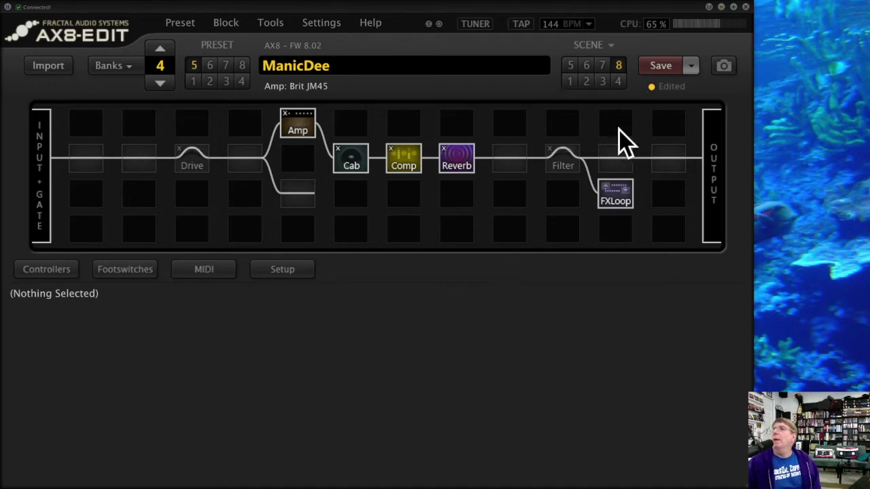
# - Review scene 8's scene options and close them without changes
pyautogui.click(620, 65)
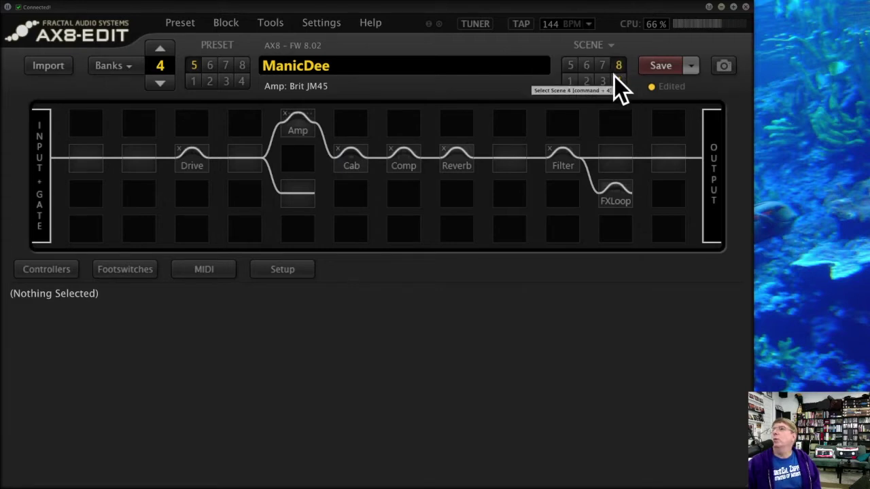
pyautogui.rightClick(617, 68)
pyautogui.moveTo(614, 142)
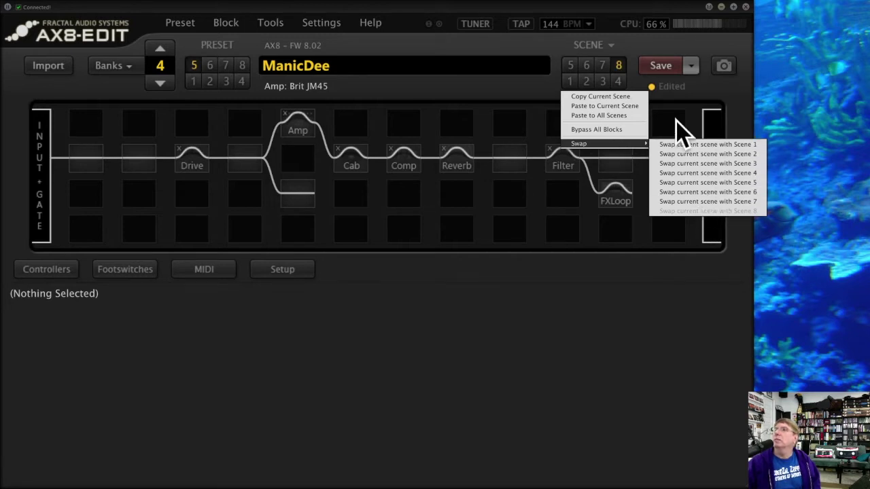
pyautogui.click(579, 38)
# - Check scene 1's options, then switch to scene 6 and select its bypassed Drive block
pyautogui.click(571, 82)
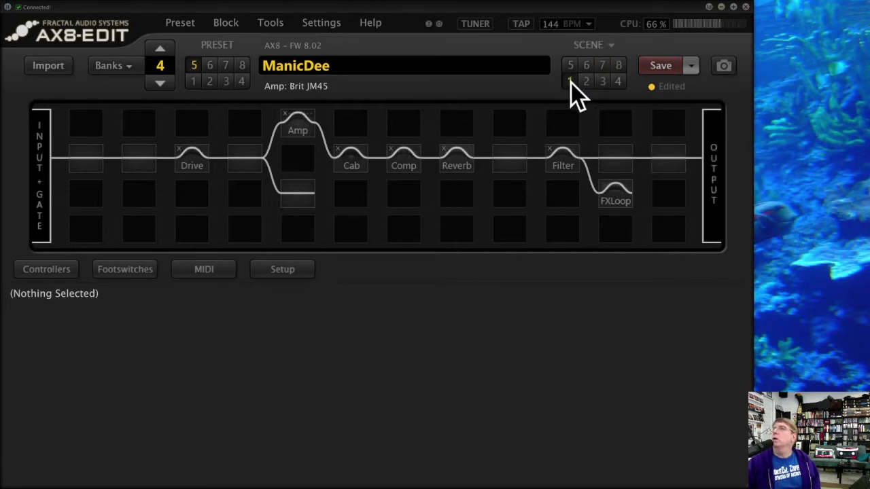
pyautogui.rightClick(571, 83)
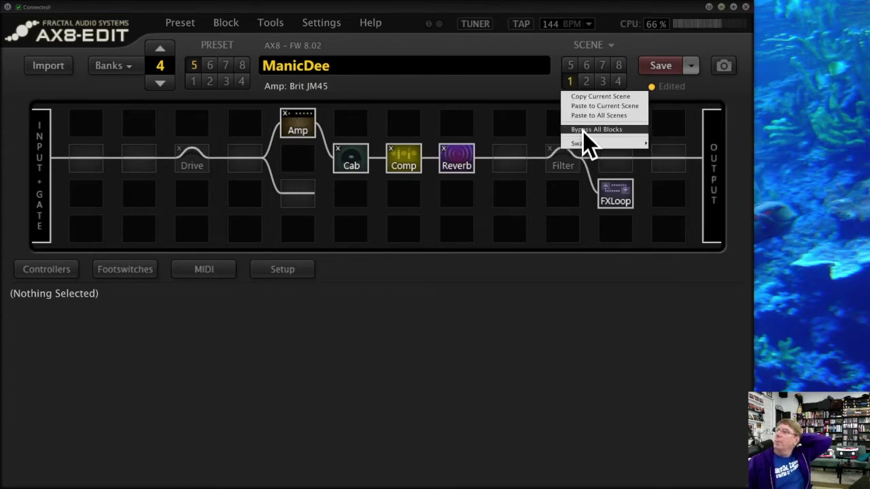
pyautogui.click(508, 123)
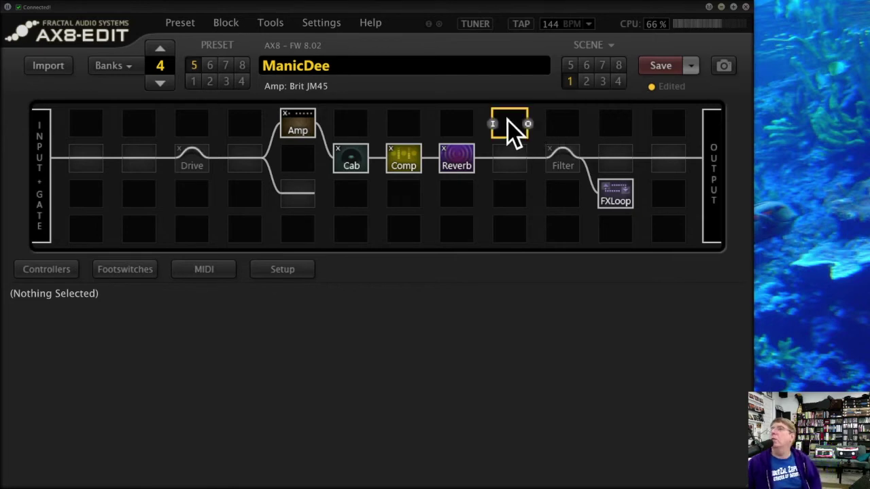
pyautogui.click(584, 65)
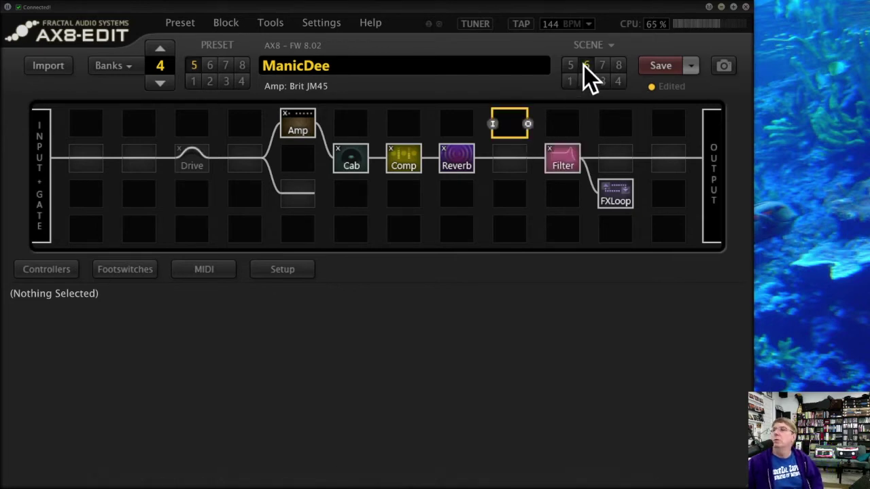
pyautogui.click(195, 155)
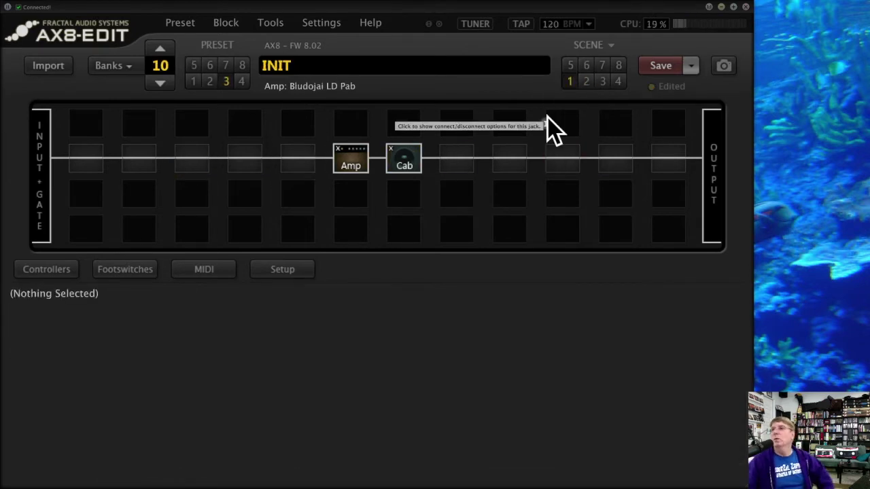
# - Change the Drive 1 block's model from Rat Dist to Timothy in the Effect Type list
pyautogui.click(350, 160)
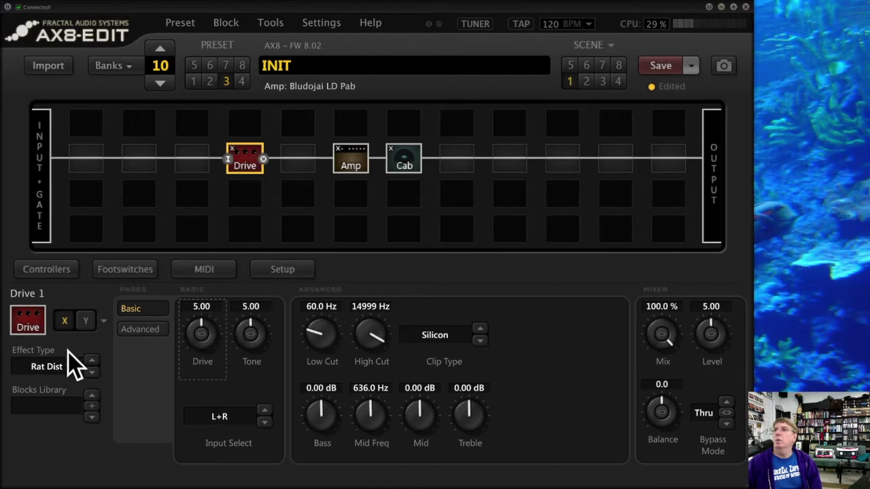
pyautogui.click(58, 365)
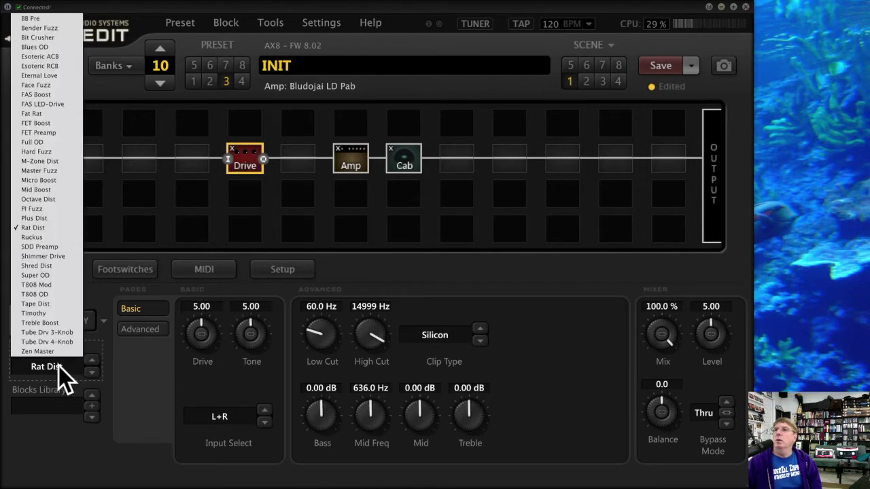
pyautogui.click(57, 313)
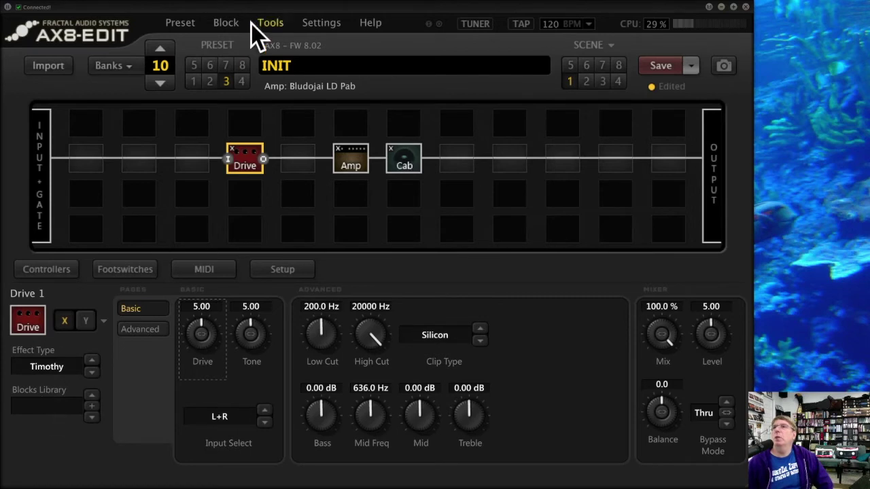
# - Look through the Block library commands and the saved Drive library entries
pyautogui.click(226, 25)
pyautogui.moveTo(243, 178)
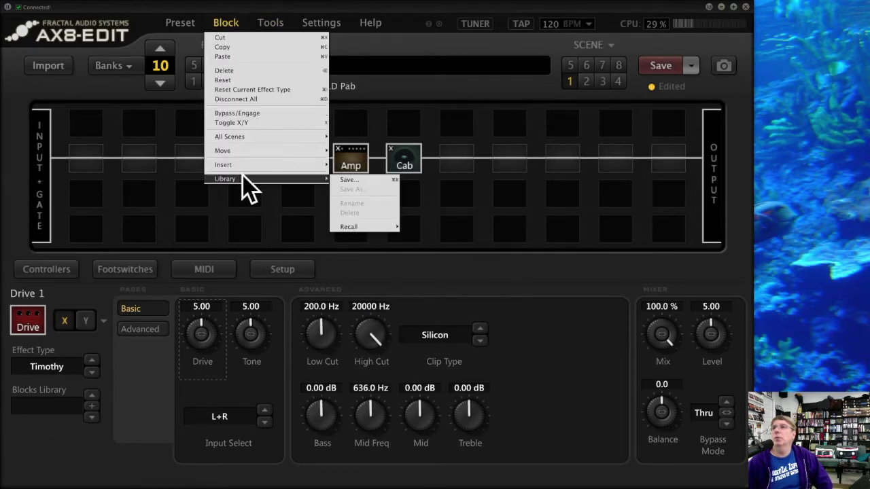
pyautogui.click(139, 377)
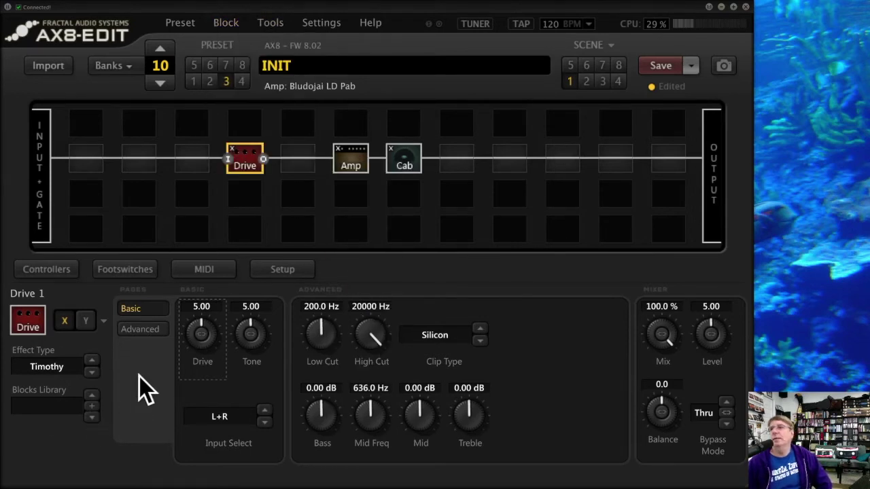
pyautogui.click(55, 407)
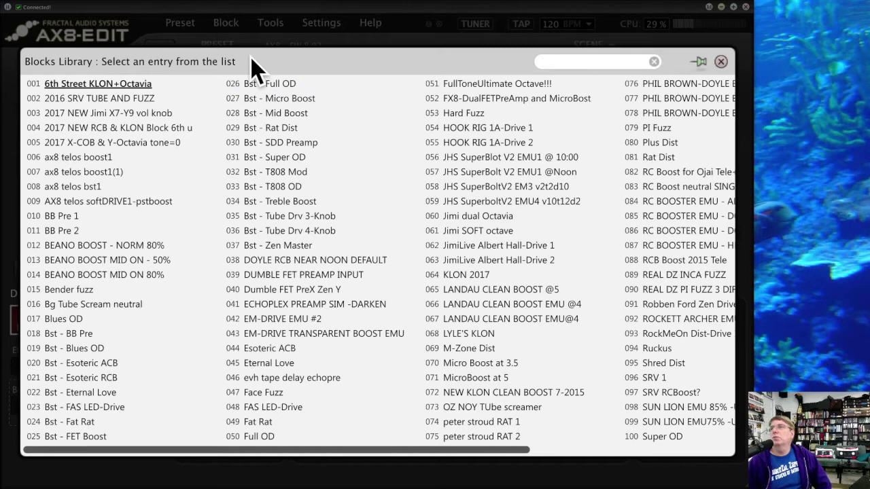
pyautogui.click(721, 61)
pyautogui.click(245, 156)
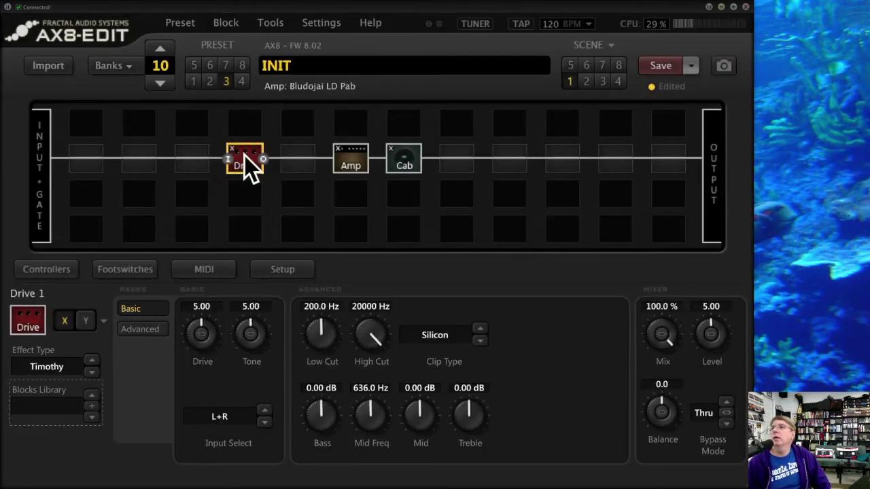
# - Browse the saved Amp and Cab Blocks Library entries without loading any
pyautogui.click(343, 156)
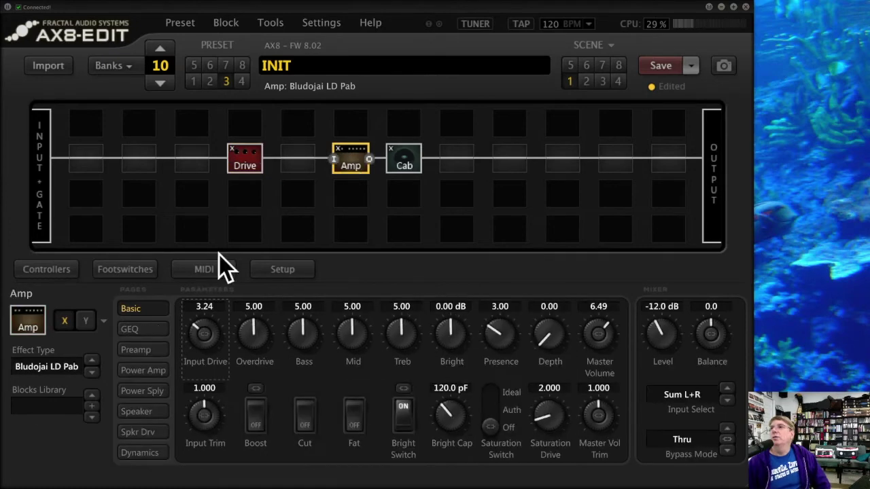
pyautogui.click(52, 403)
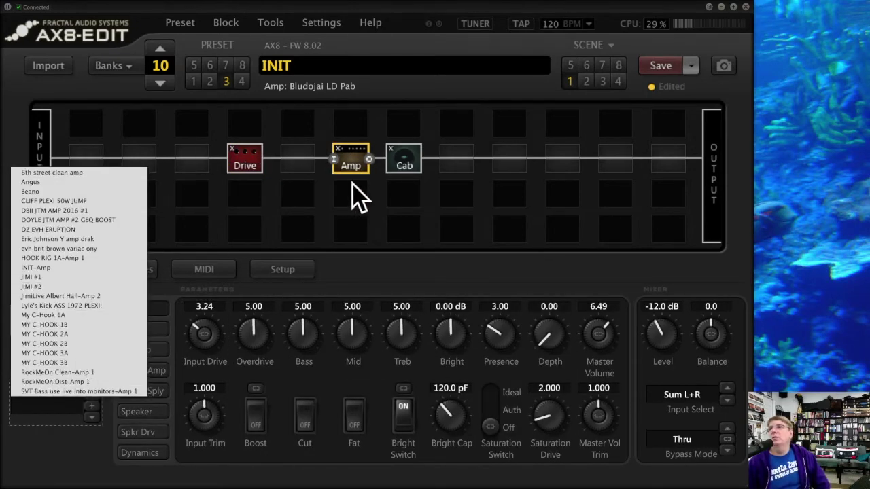
pyautogui.click(405, 156)
pyautogui.click(405, 155)
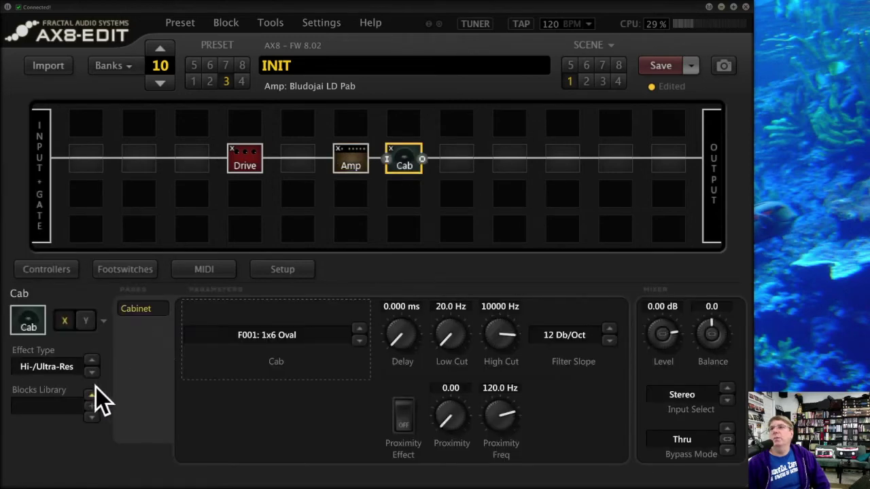
pyautogui.click(61, 408)
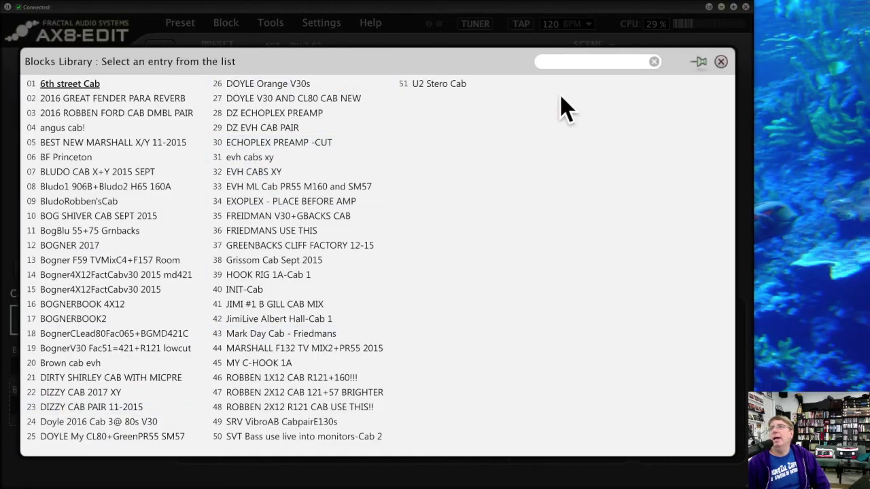
pyautogui.click(721, 62)
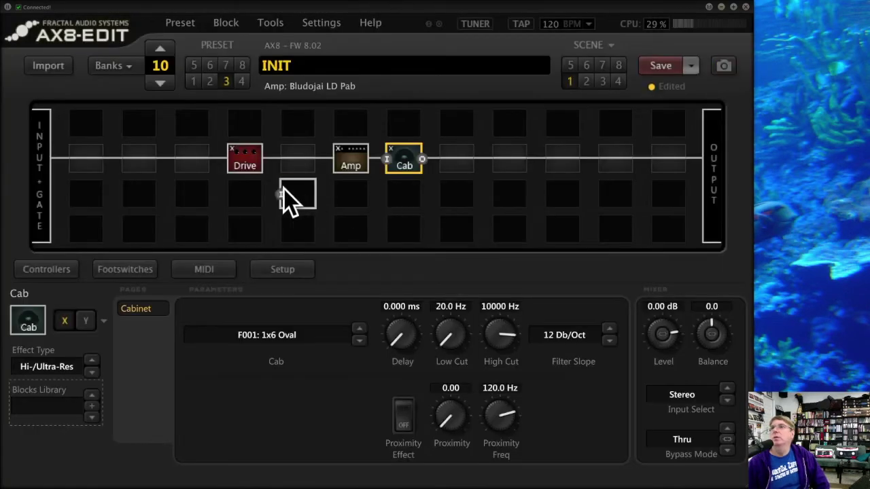
# - Load LANDAU CLEAN BOOST EMU @4 into the Drive block and raise Drive to about 3
pyautogui.click(243, 158)
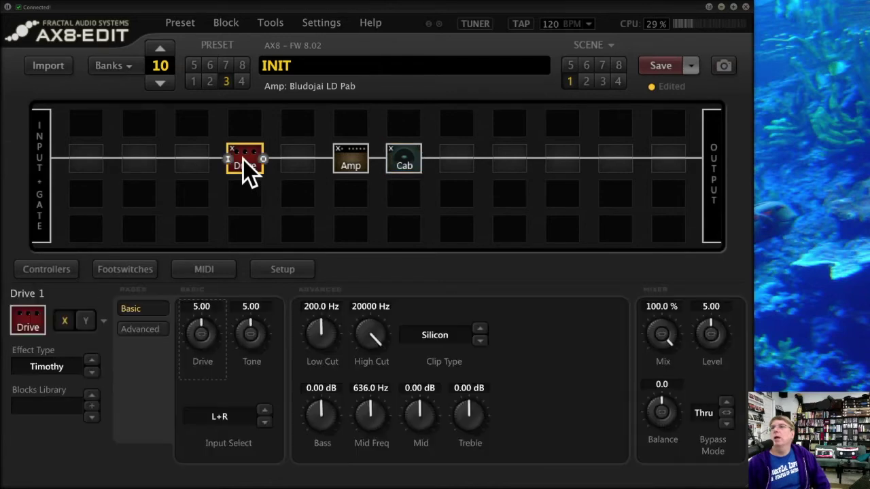
pyautogui.click(53, 401)
pyautogui.scroll(-3, 54, 409)
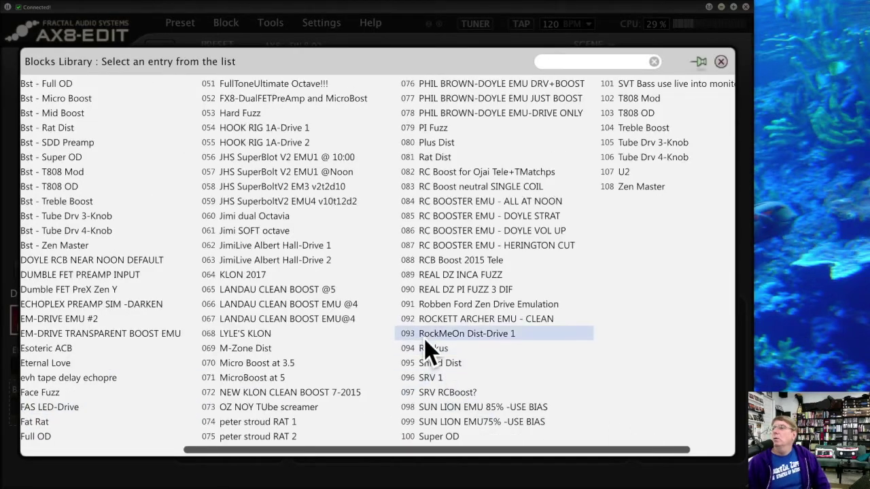
pyautogui.click(277, 304)
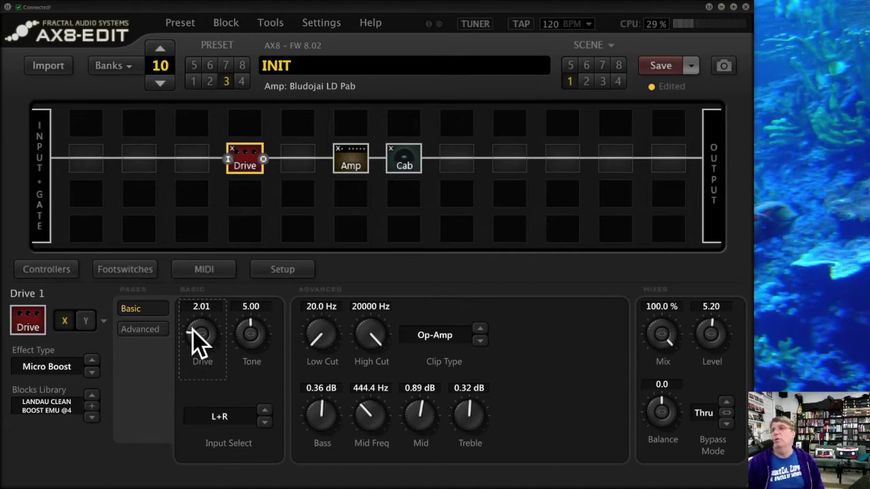
pyautogui.moveTo(193, 330); pyautogui.dragTo(182, 277)
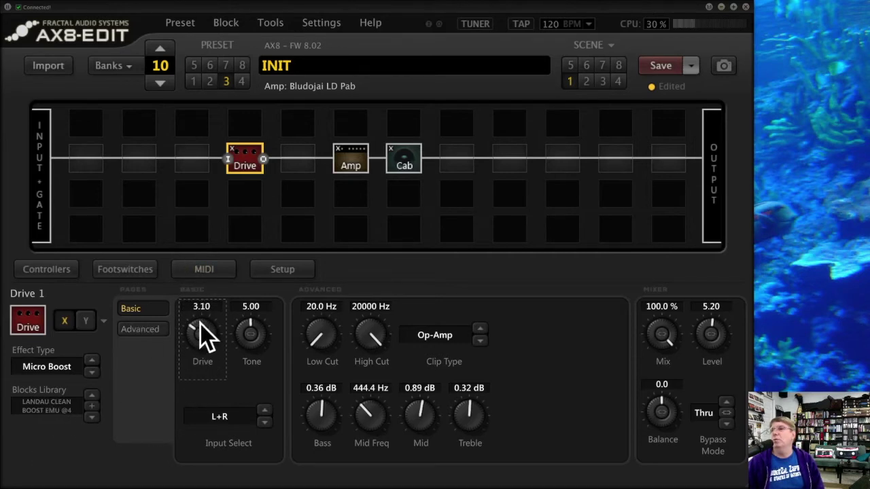
# - Try LANDAU CLEAN BOOST @5, return to LANDAU CLEAN BOOST EMU @4, and open its library file options
pyautogui.click(93, 396)
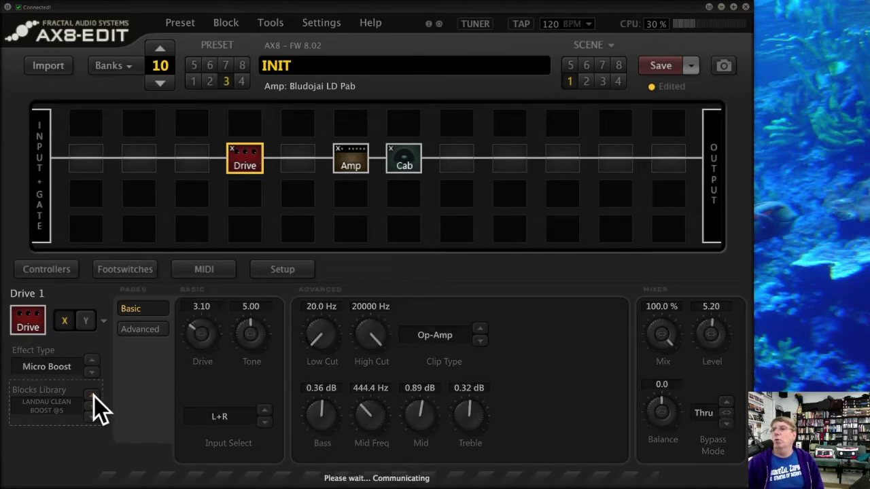
pyautogui.click(91, 418)
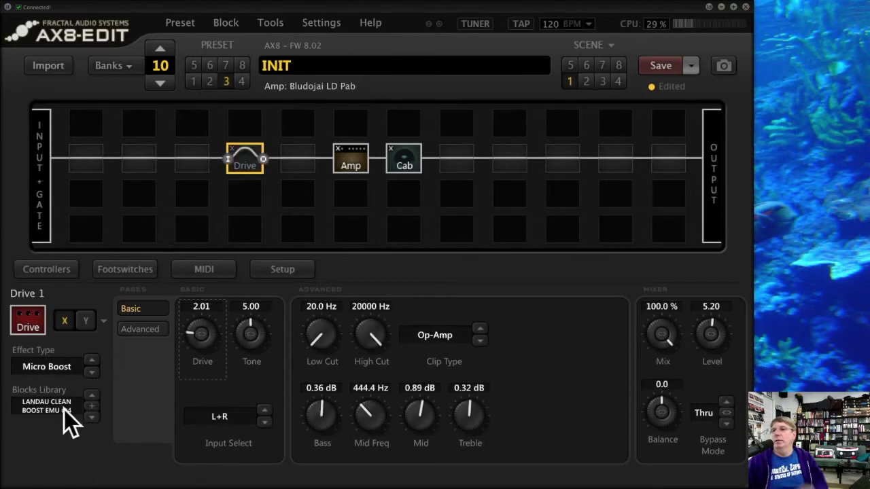
pyautogui.click(64, 410)
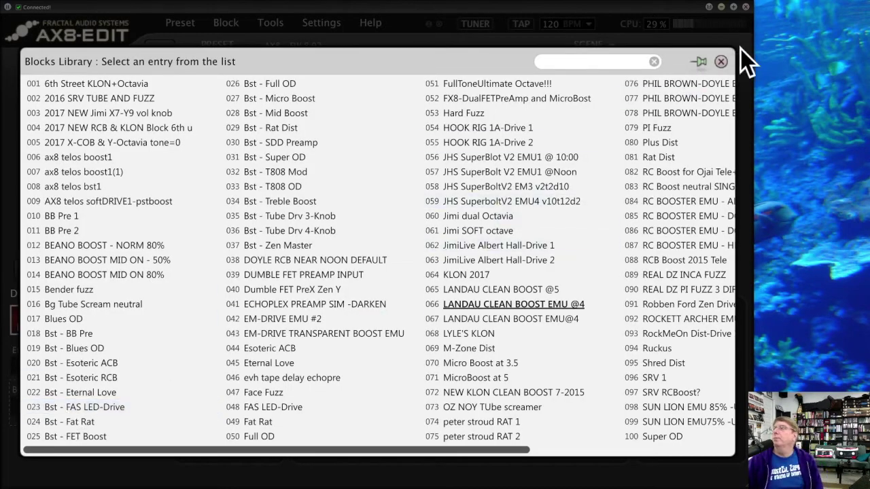
pyautogui.click(721, 61)
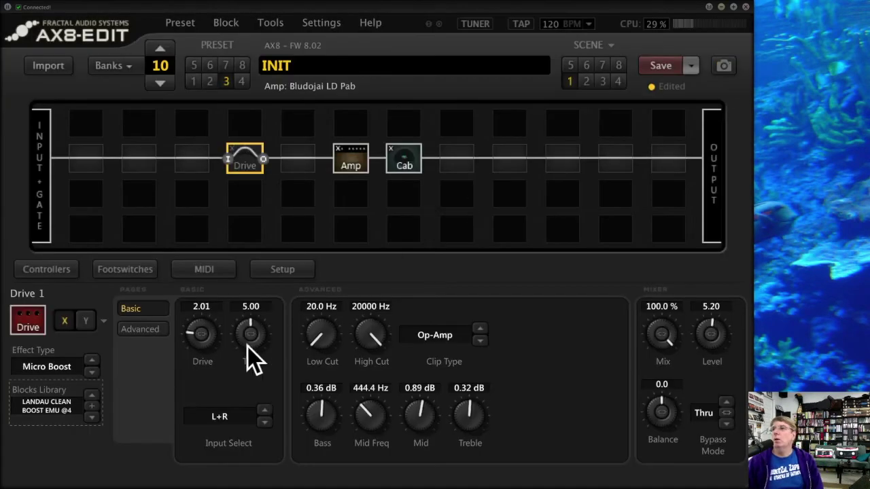
pyautogui.click(93, 406)
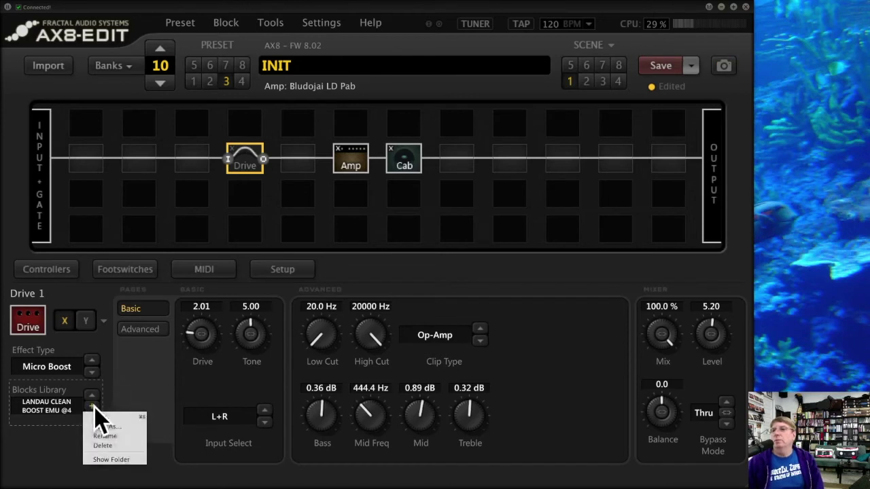
# - Show the Drive .blk files in Finder, widen the Name column to read them, then close it
pyautogui.click(117, 458)
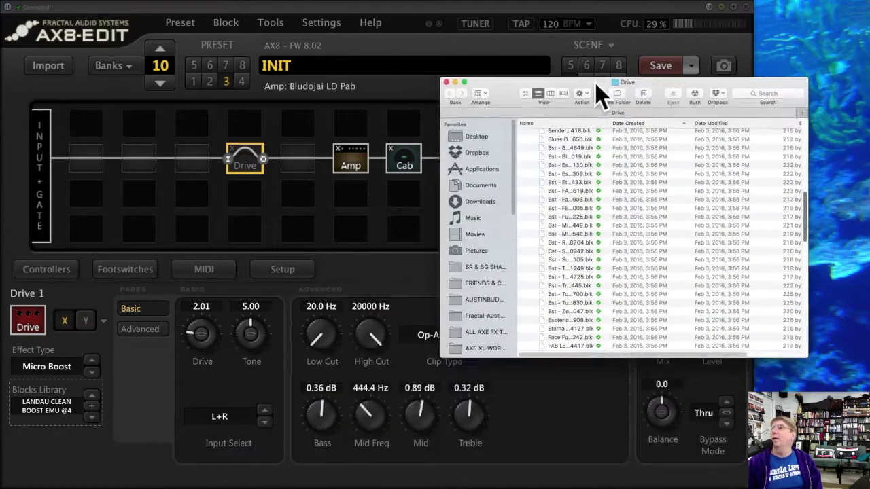
pyautogui.moveTo(592, 88); pyautogui.dragTo(588, 29)
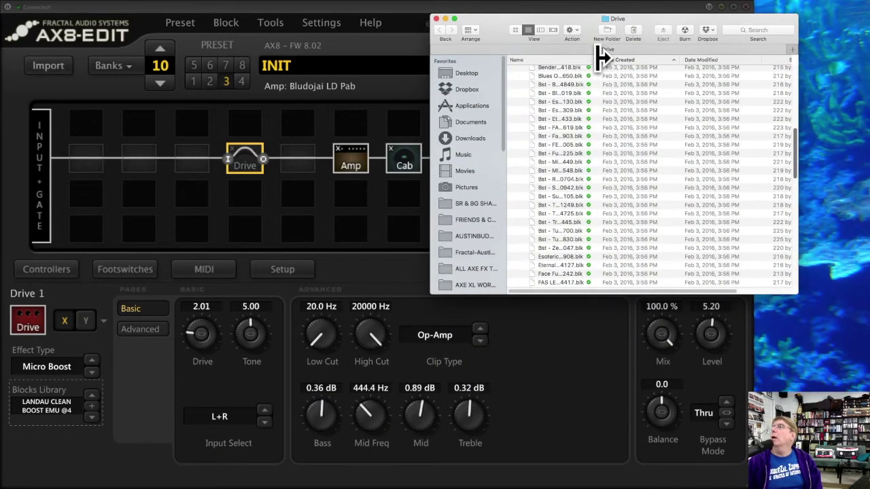
pyautogui.moveTo(602, 58); pyautogui.dragTo(691, 60)
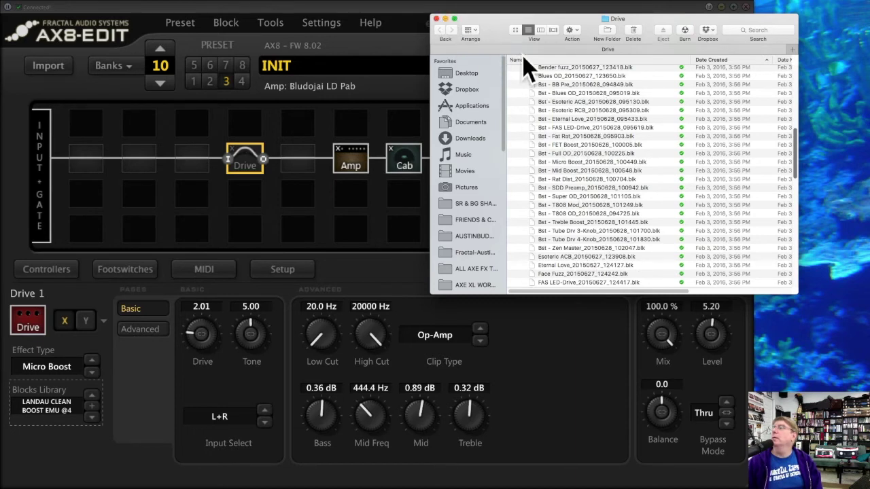
pyautogui.click(435, 18)
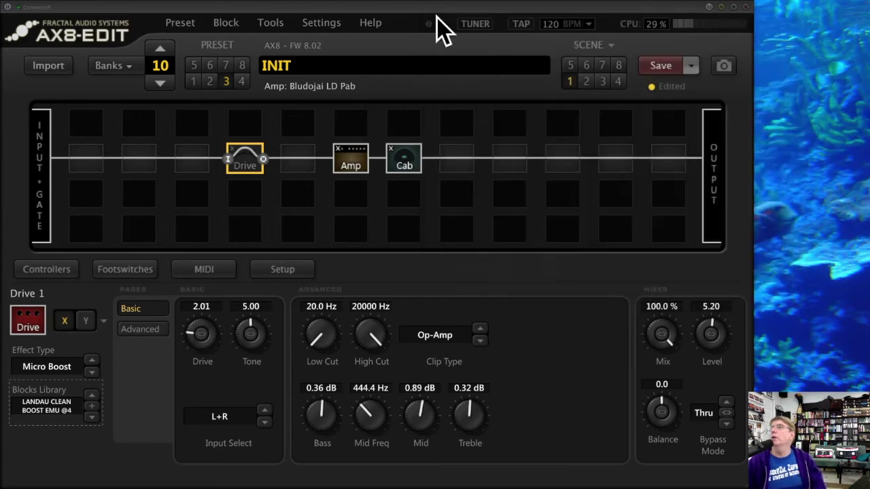
# - Refresh block definitions after new firmware and start renaming INIT to 'Preset name'
pyautogui.click(320, 23)
pyautogui.click(337, 60)
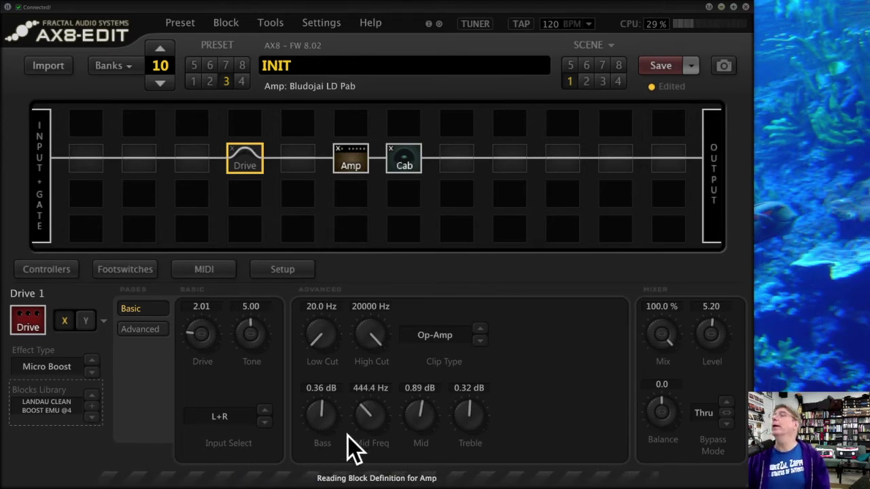
pyautogui.click(320, 65)
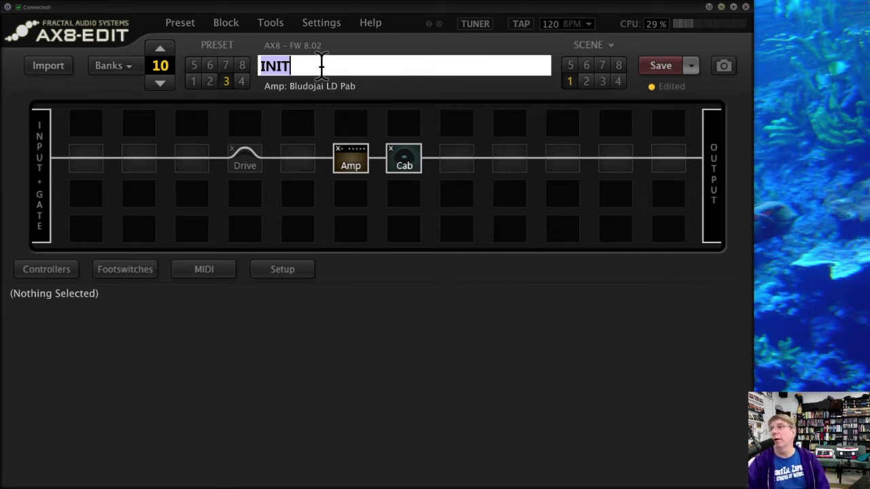
pyautogui.write('Preset name!')
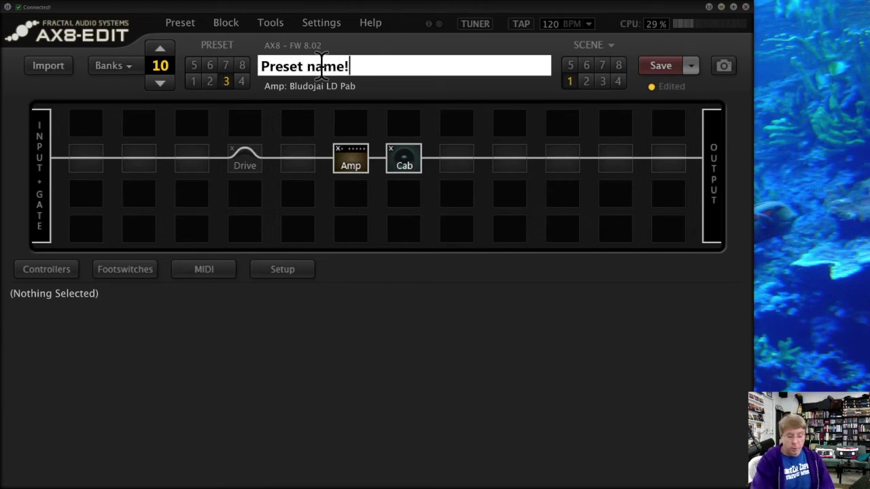
# - Confirm the name 'Preset name!', then try editing it with 'e2w' and revert with Escape
pyautogui.press('Return')
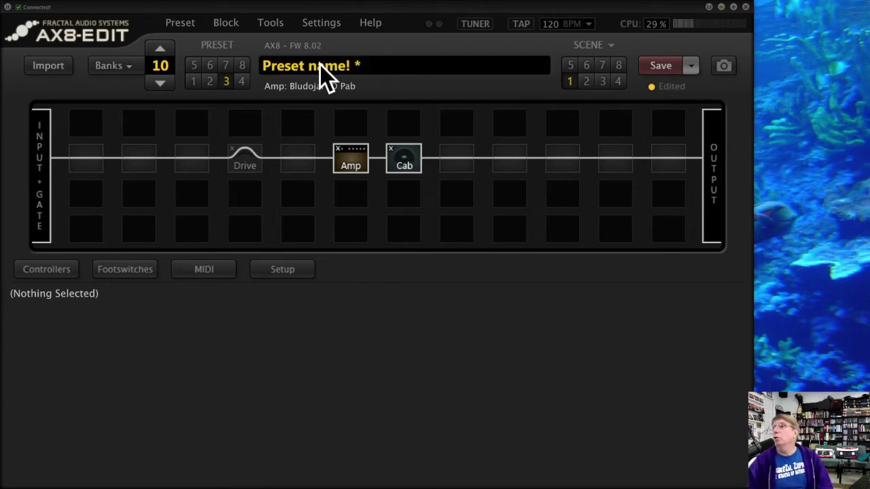
pyautogui.click(384, 71)
pyautogui.click(379, 64)
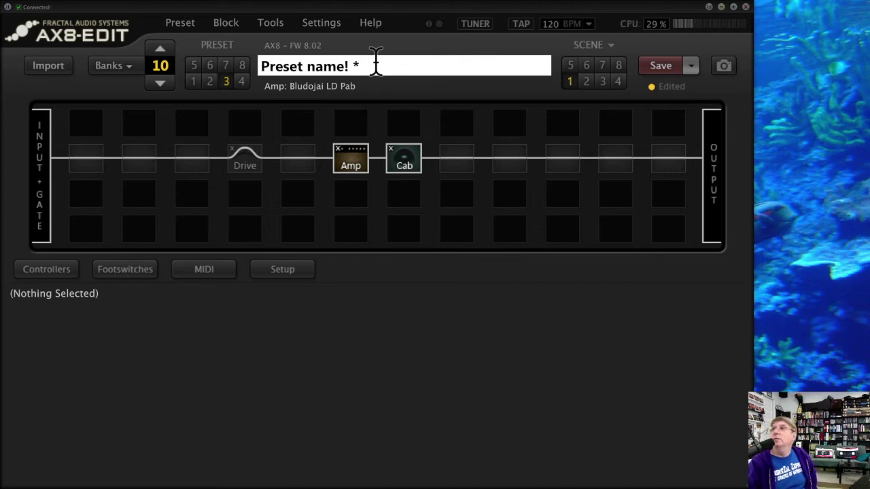
pyautogui.press('BackSpace')
pyautogui.press('BackSpace')
pyautogui.press('BackSpace')
pyautogui.press('BackSpace')
pyautogui.press('BackSpace')
pyautogui.press('BackSpace')
pyautogui.press('BackSpace')
pyautogui.press('BackSpace')
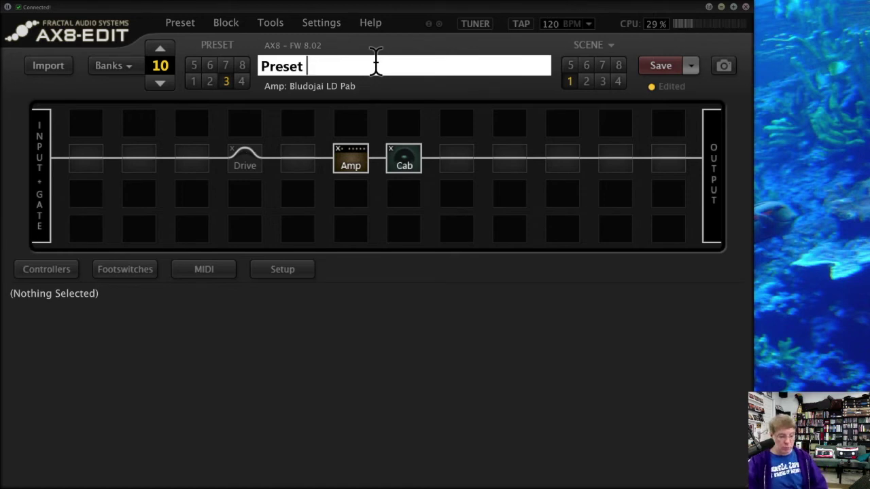
pyautogui.write('e2')
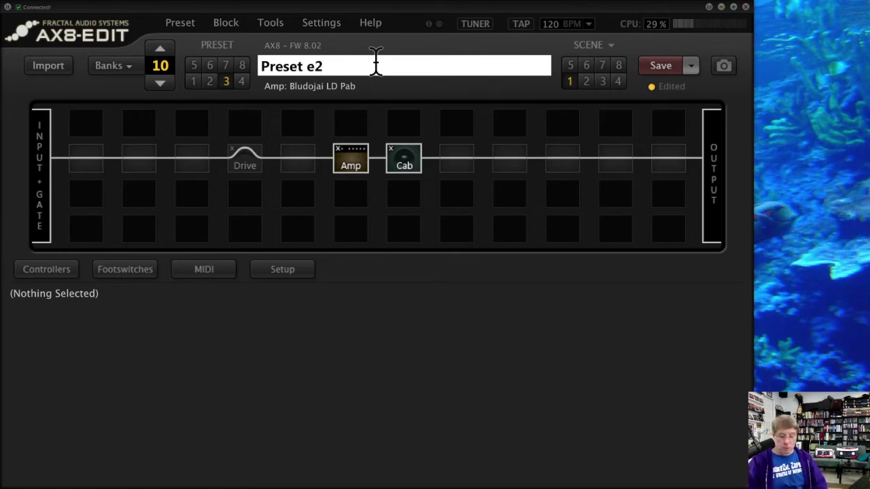
pyautogui.write('w')
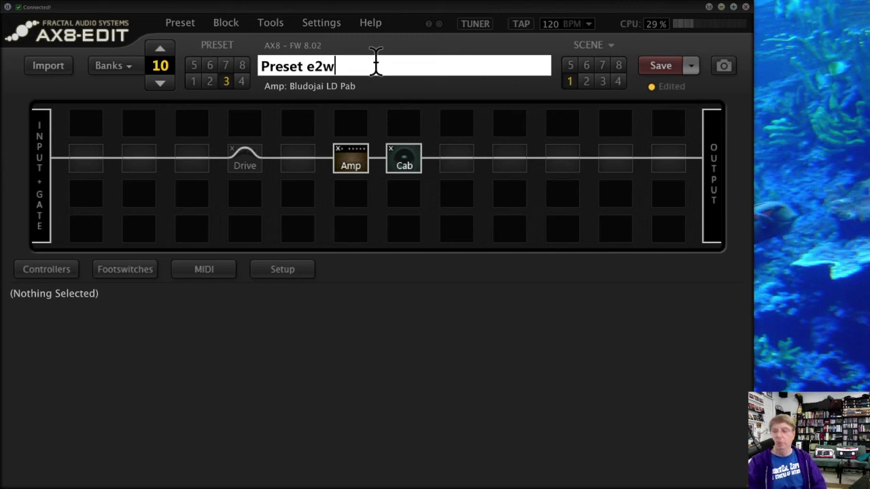
pyautogui.press('BackSpace')
pyautogui.press('BackSpace')
pyautogui.press('BackSpace')
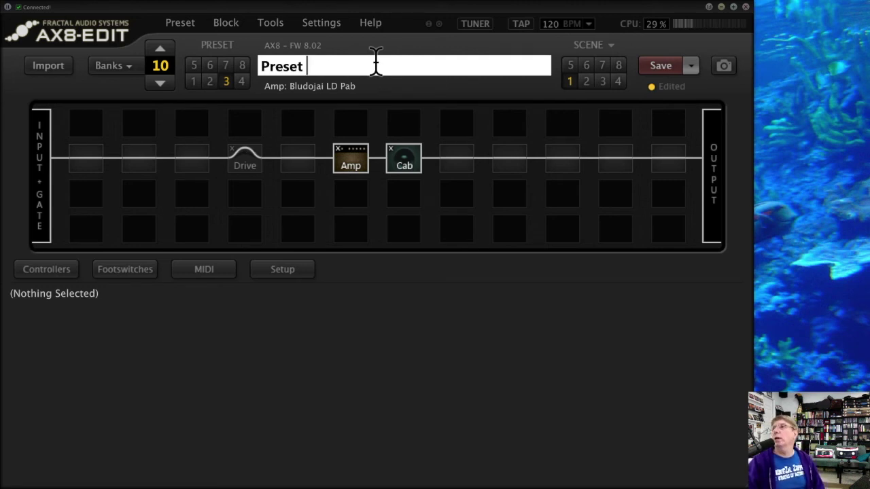
pyautogui.press('BackSpace')
pyautogui.press('BackSpace')
pyautogui.press('BackSpace')
pyautogui.press('BackSpace')
pyautogui.press('BackSpace')
pyautogui.press('BackSpace')
pyautogui.press('BackSpace')
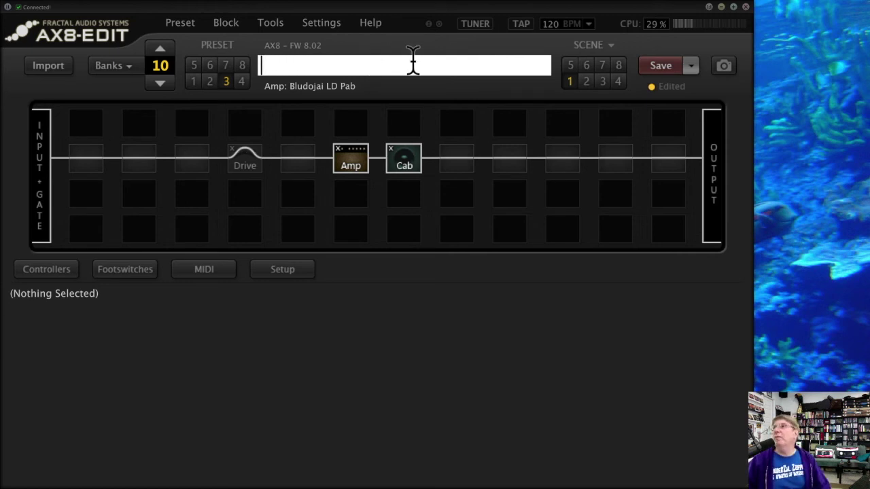
pyautogui.press('Escape')
# - Save the preset to the unit, keeping the name 'Preset name!' unchanged
pyautogui.click(395, 67)
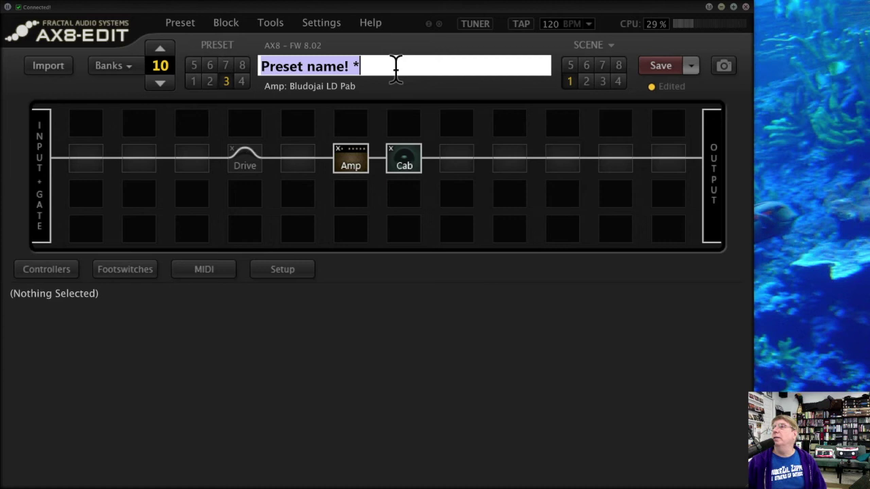
pyautogui.press('Escape')
pyautogui.click(400, 66)
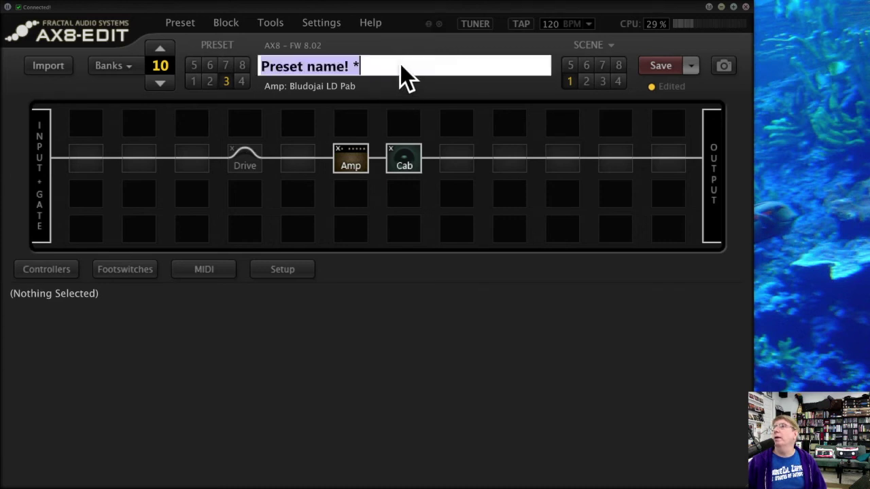
pyautogui.press('Escape')
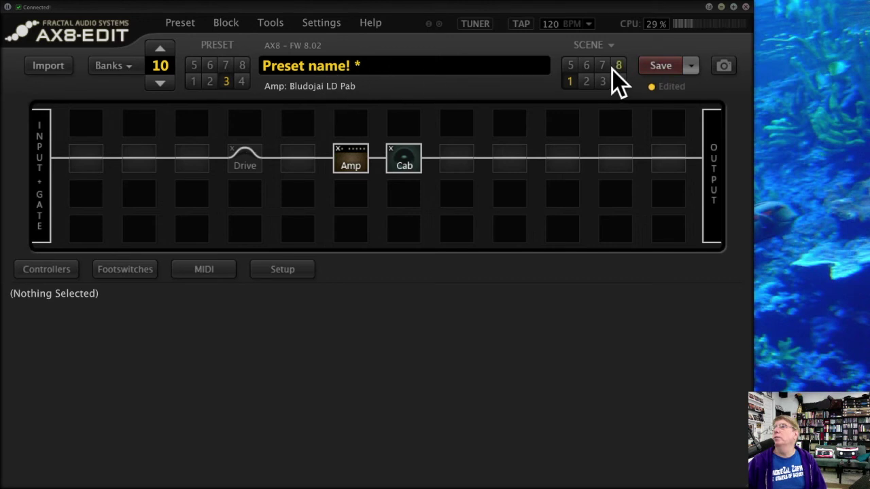
pyautogui.click(656, 66)
pyautogui.click(367, 68)
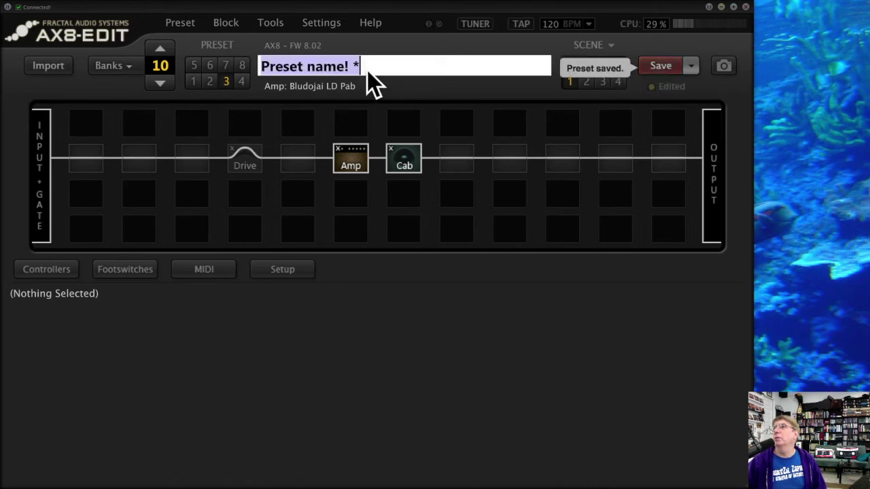
pyautogui.click(367, 66)
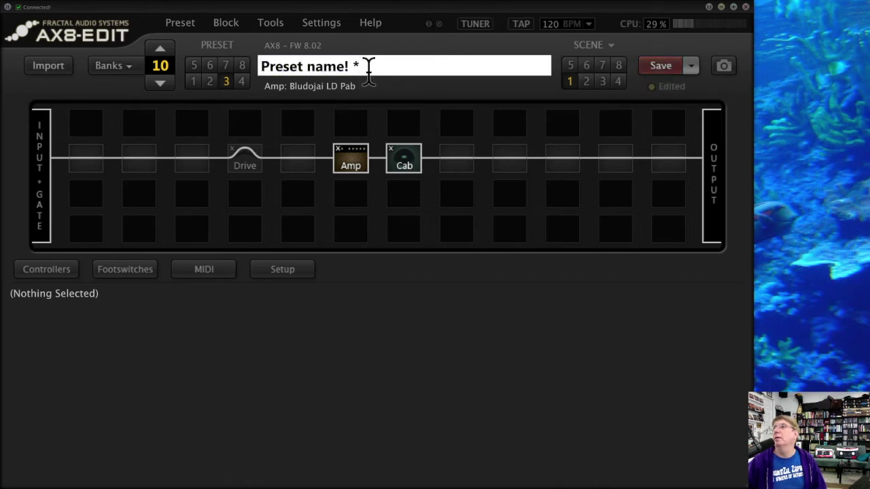
pyautogui.click(406, 96)
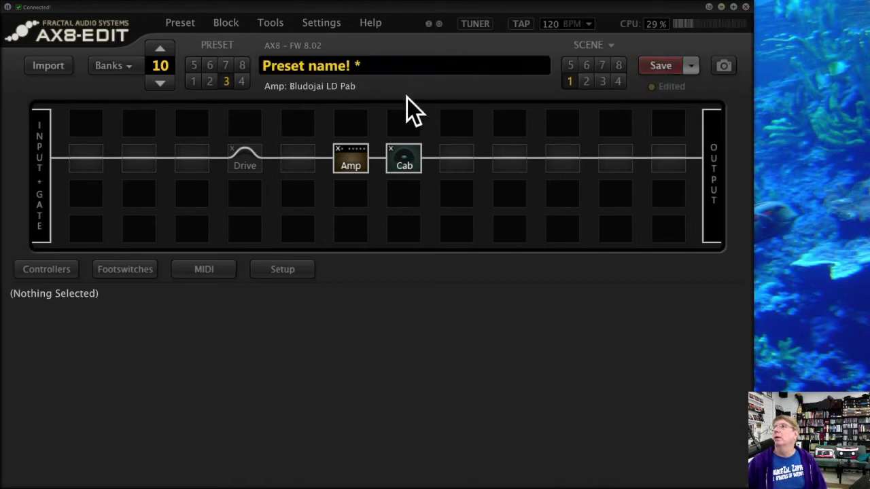
# - Load preset 10-3 from the Banks browser and rename it to 'austinbuddy'
pyautogui.click(114, 65)
pyautogui.click(558, 113)
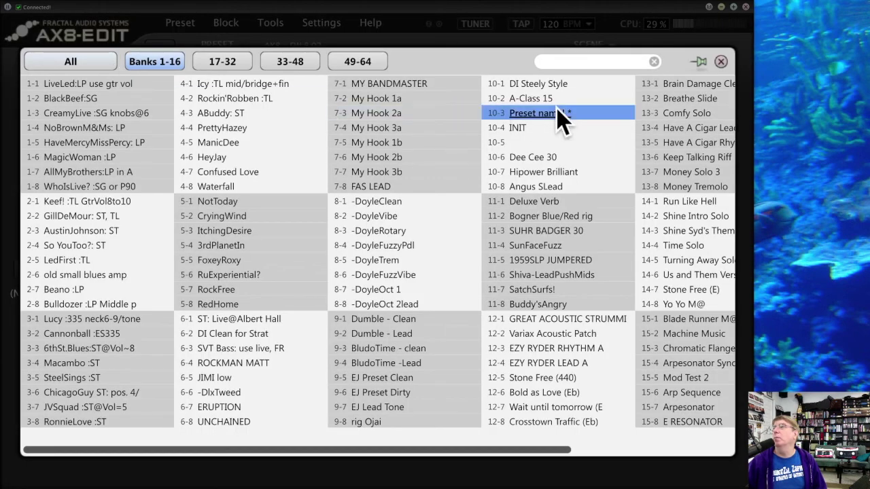
pyautogui.click(558, 111)
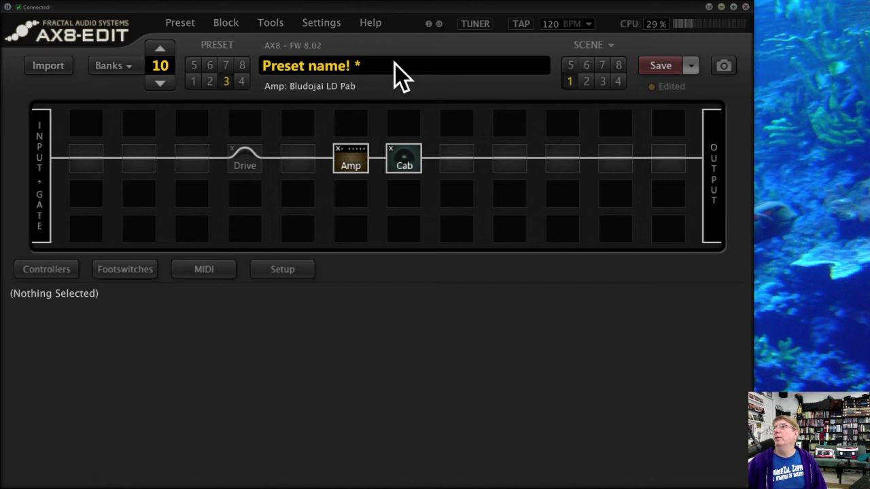
pyautogui.click(369, 66)
pyautogui.write('austinbuddy')
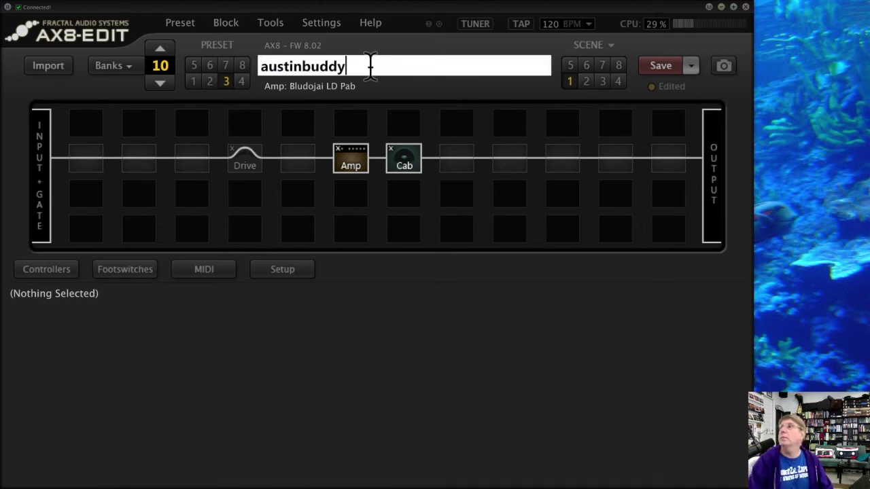
pyautogui.press('Return')
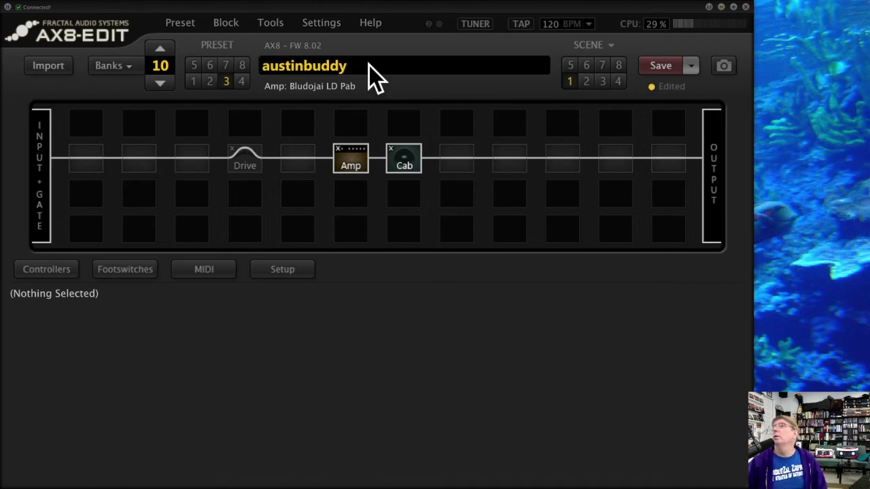
# - Discard the rename by switching to A-Class 15 and back to preset 3, then show Drive 1
pyautogui.click(210, 81)
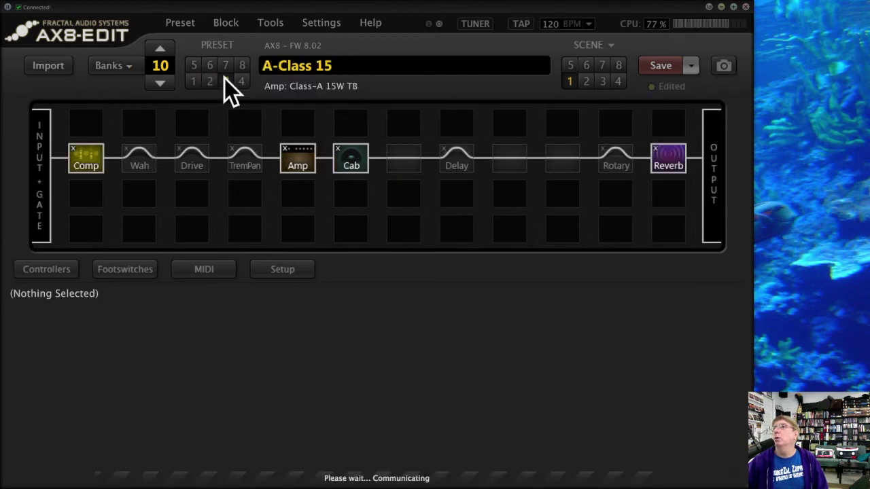
pyautogui.click(224, 80)
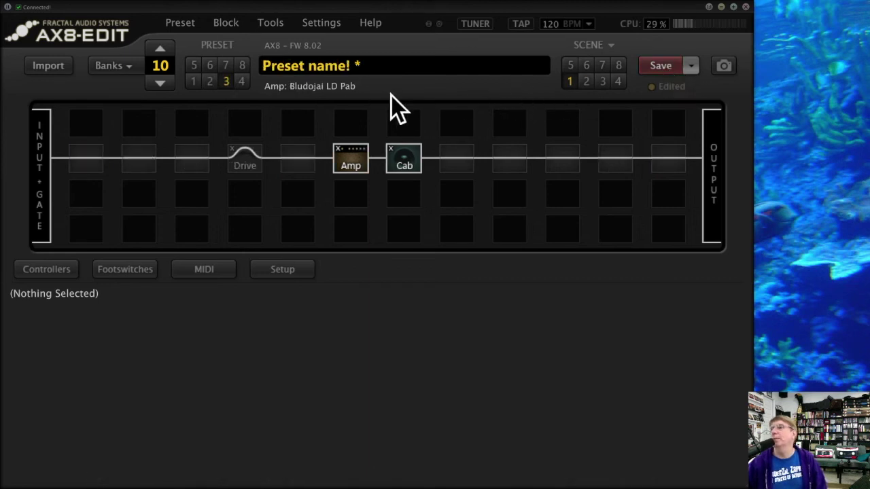
pyautogui.click(245, 158)
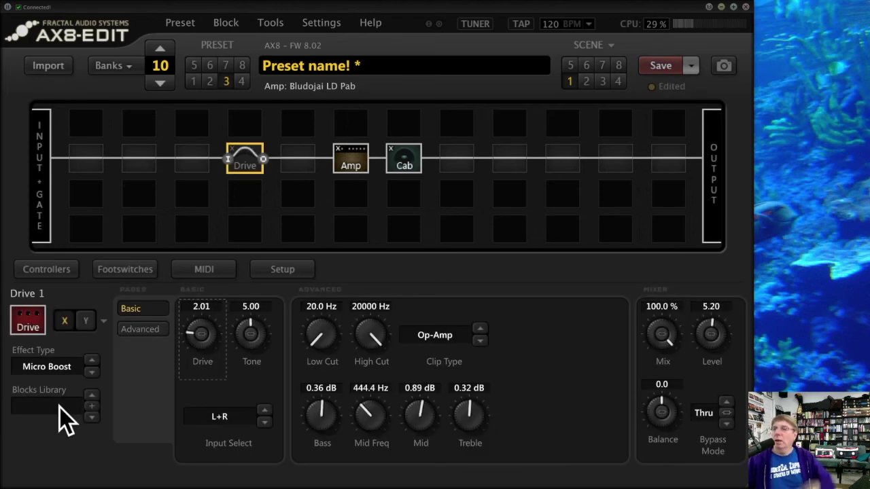
# - Browse the Drive Blocks Library, then place a Delay 1 block in the empty slot after Cab
pyautogui.click(60, 407)
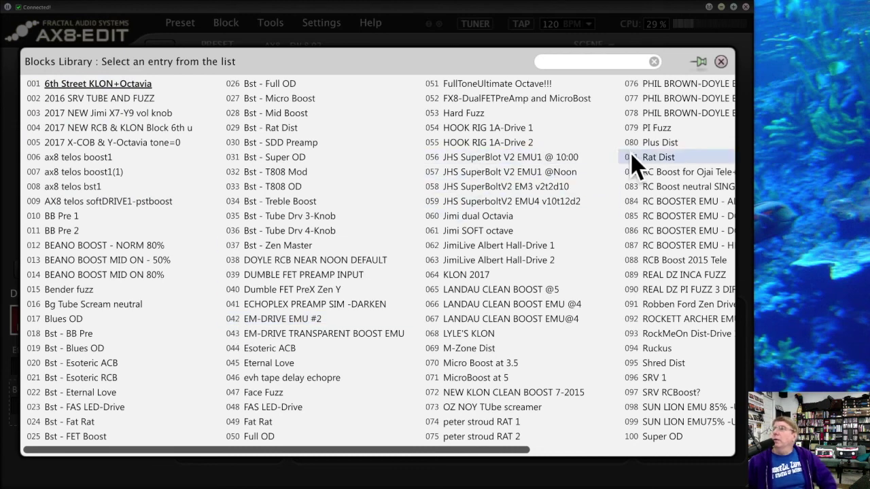
pyautogui.click(723, 61)
pyautogui.rightClick(509, 158)
pyautogui.moveTo(418, 284)
pyautogui.click(529, 274)
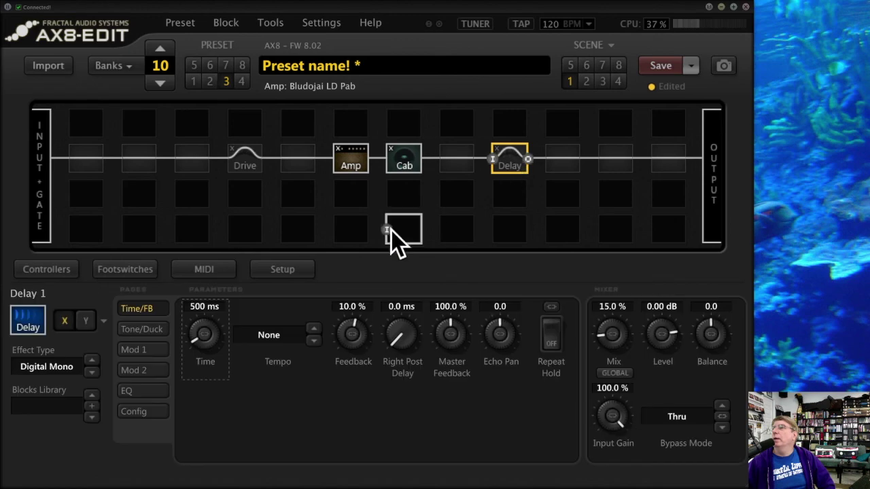
# - Browse the saved Delay Blocks Library entries, then select empty grid cells around the chain
pyautogui.click(65, 406)
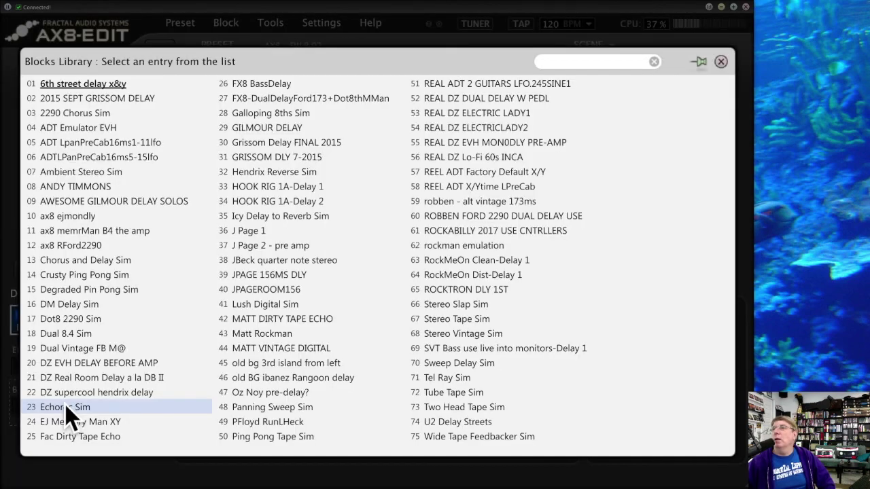
pyautogui.click(721, 61)
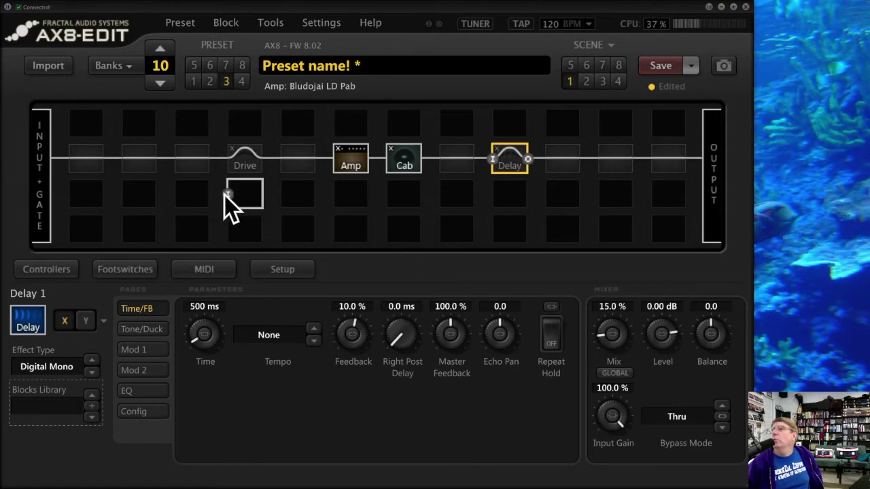
pyautogui.click(451, 192)
pyautogui.click(403, 193)
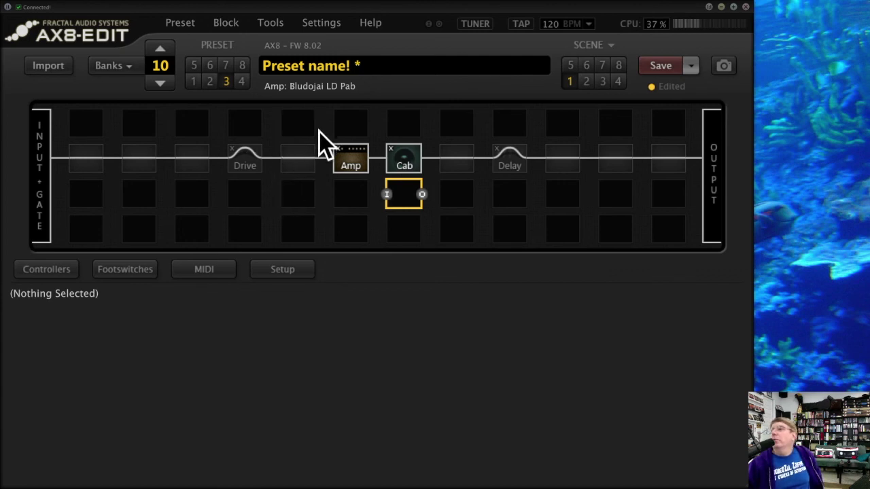
pyautogui.click(293, 158)
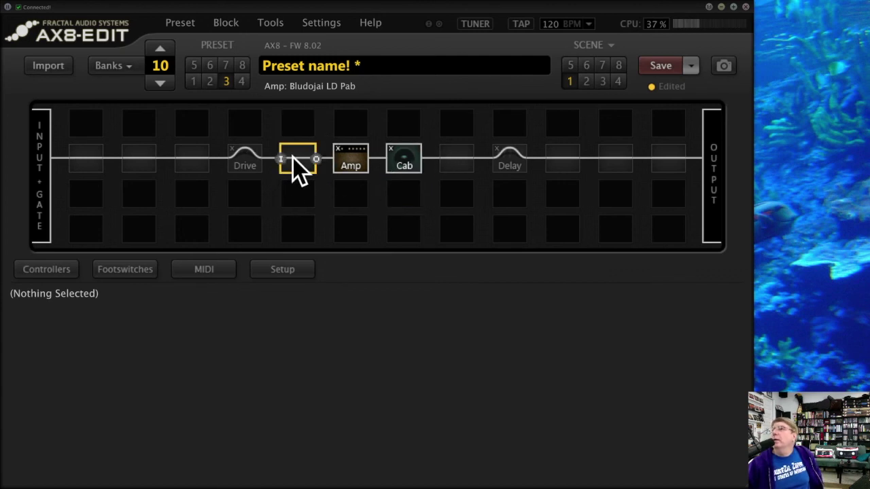